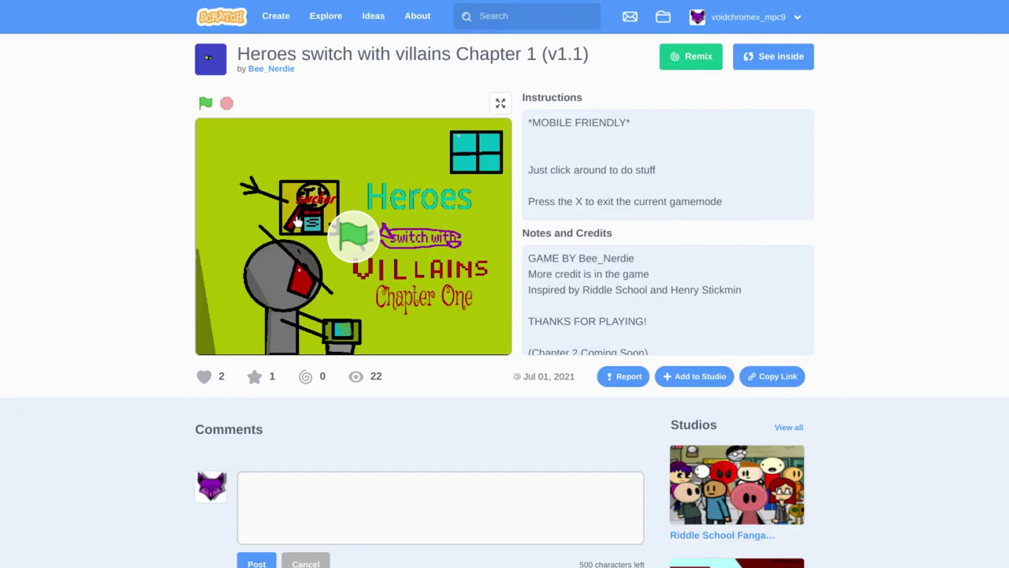
- Play the project in full screen, start the game, watch the Story Mode cutscene and return to the project page
click(298, 221)
click(500, 105)
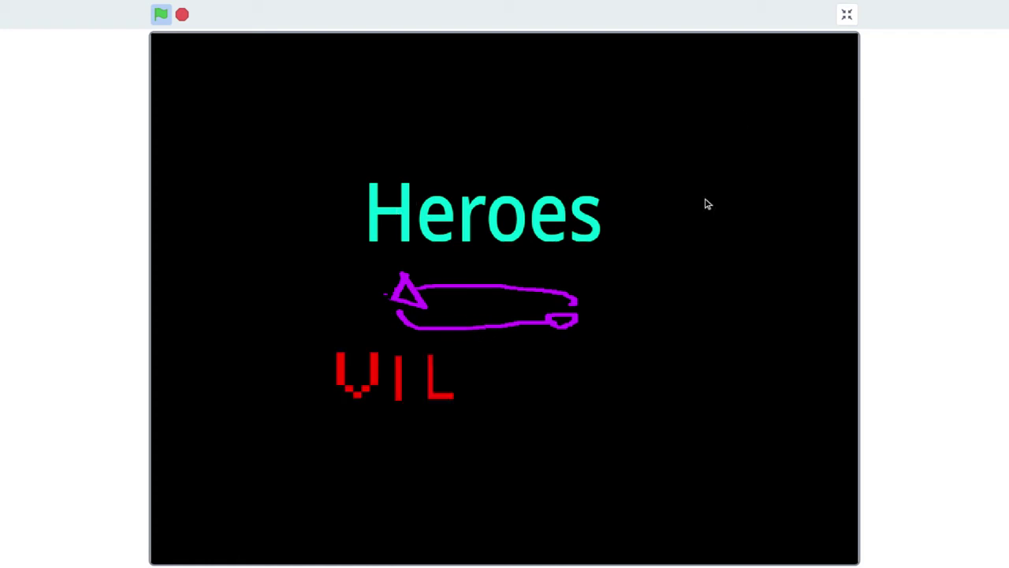
click(847, 14)
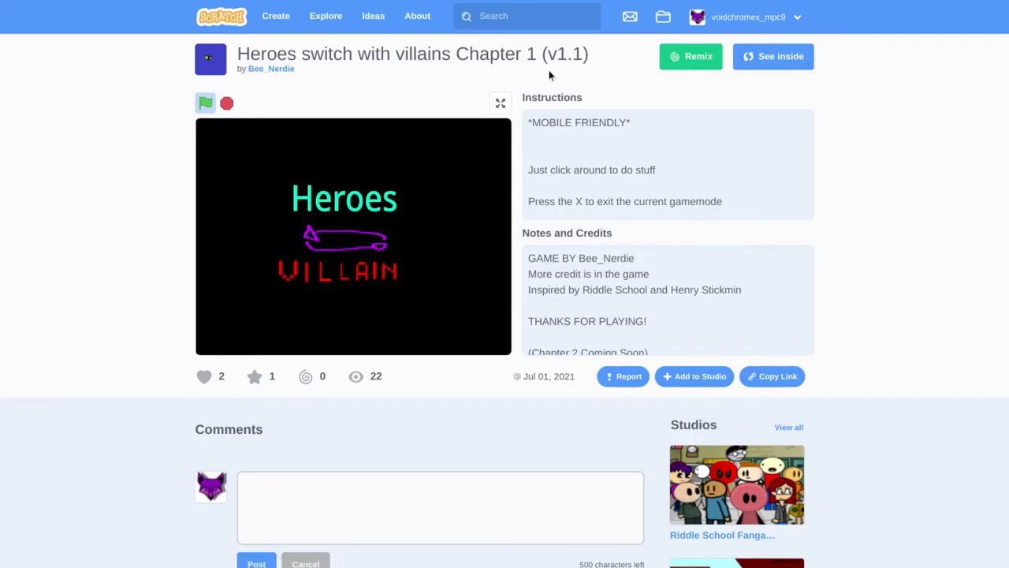
click(500, 103)
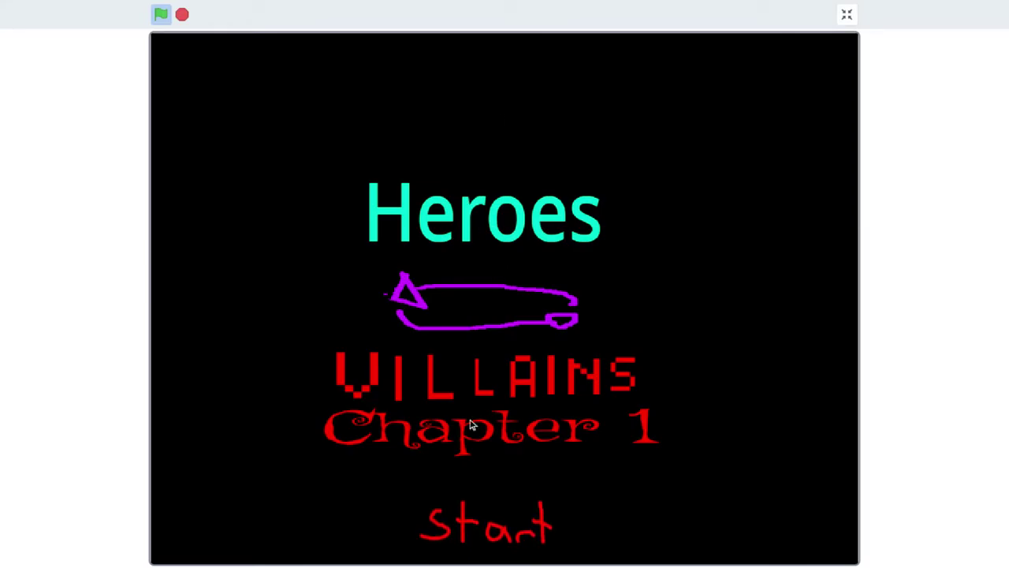
click(465, 519)
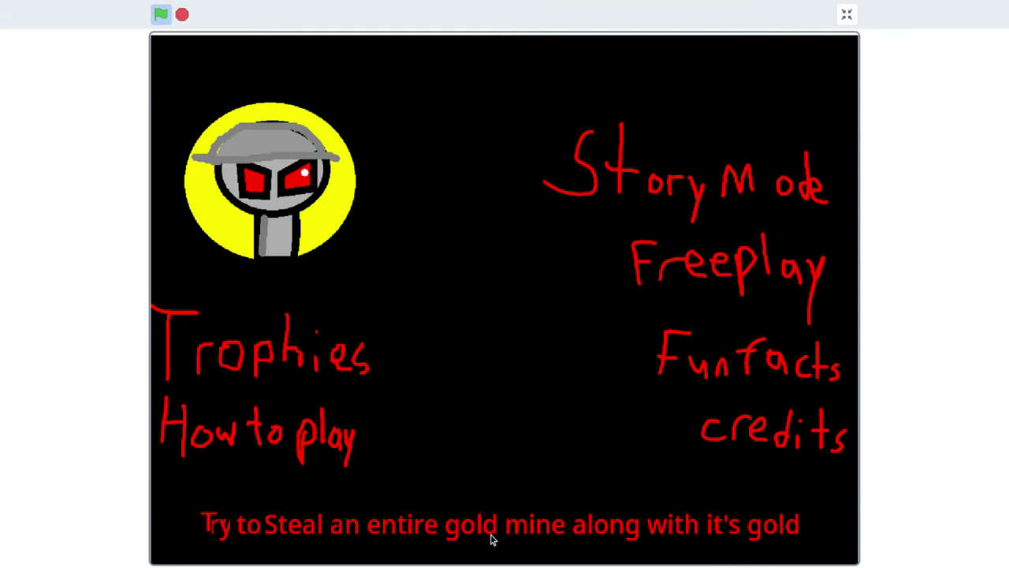
click(623, 162)
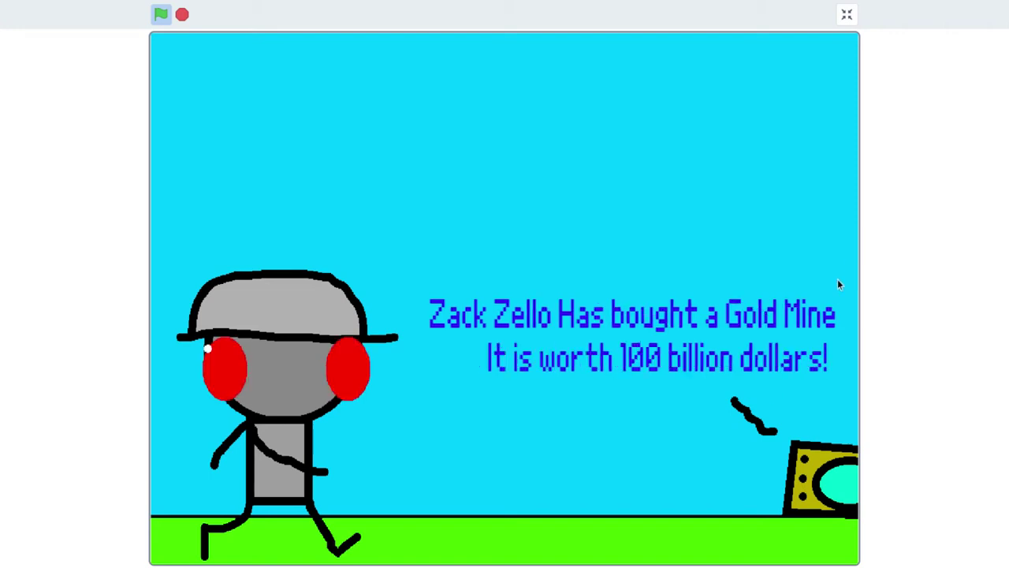
click(848, 15)
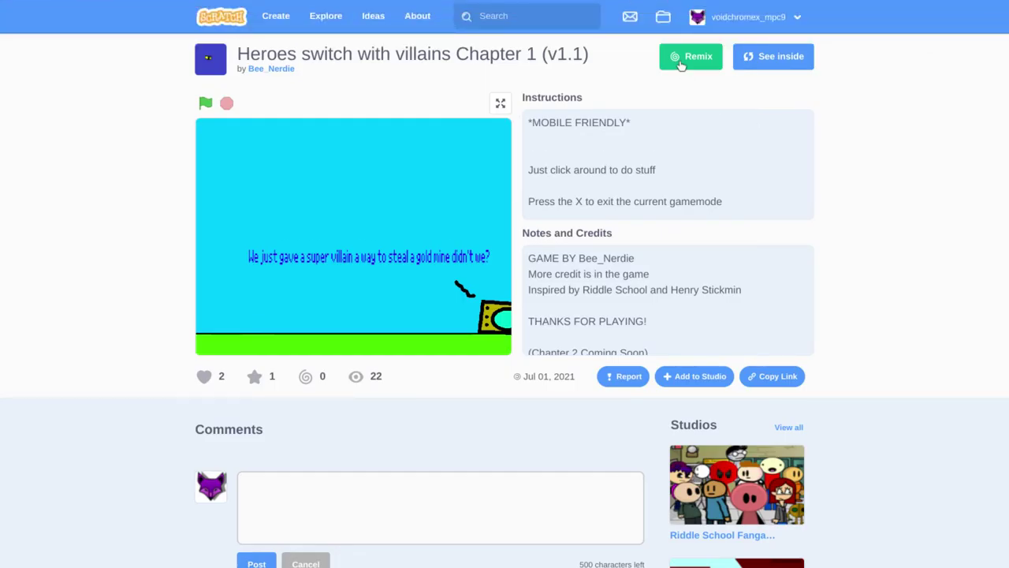
- Remix the project and leave the full-screen stage to show its code editor
click(683, 60)
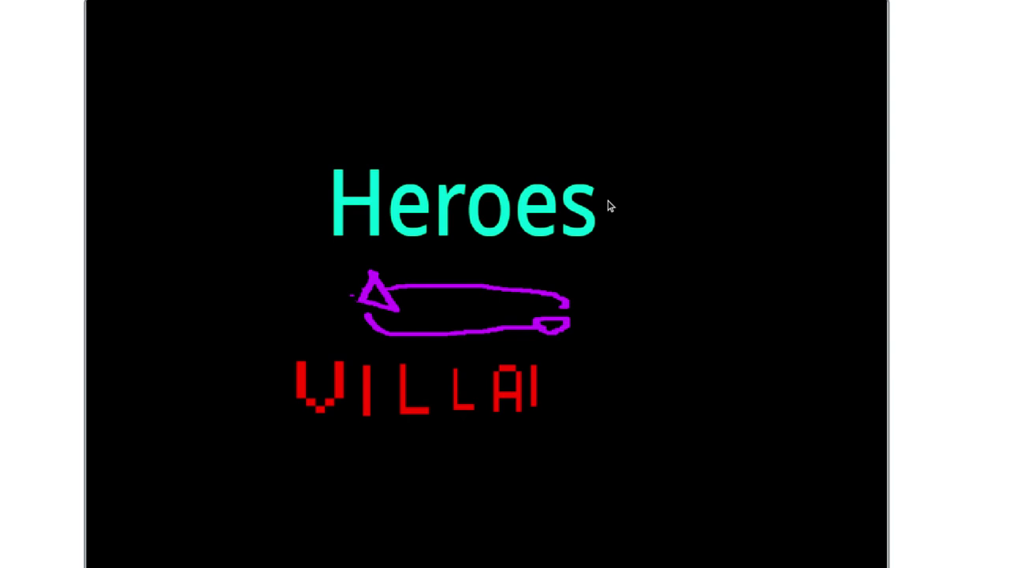
key(Escape)
drag(544, 376, 544, 277)
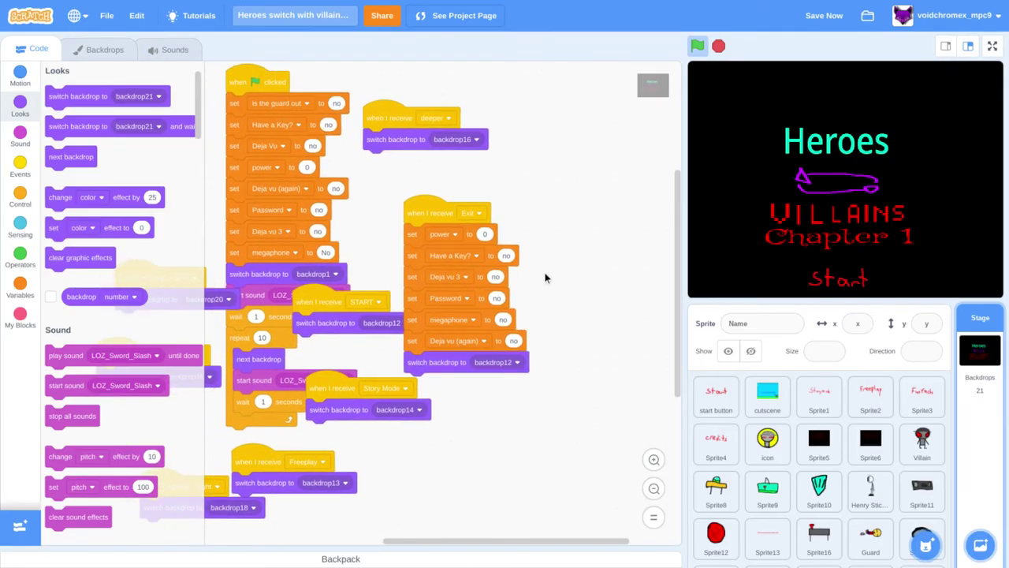
- Replace the start button's first costume with purple text "START but do if you dont i do not like you" and try it on the stage
click(731, 395)
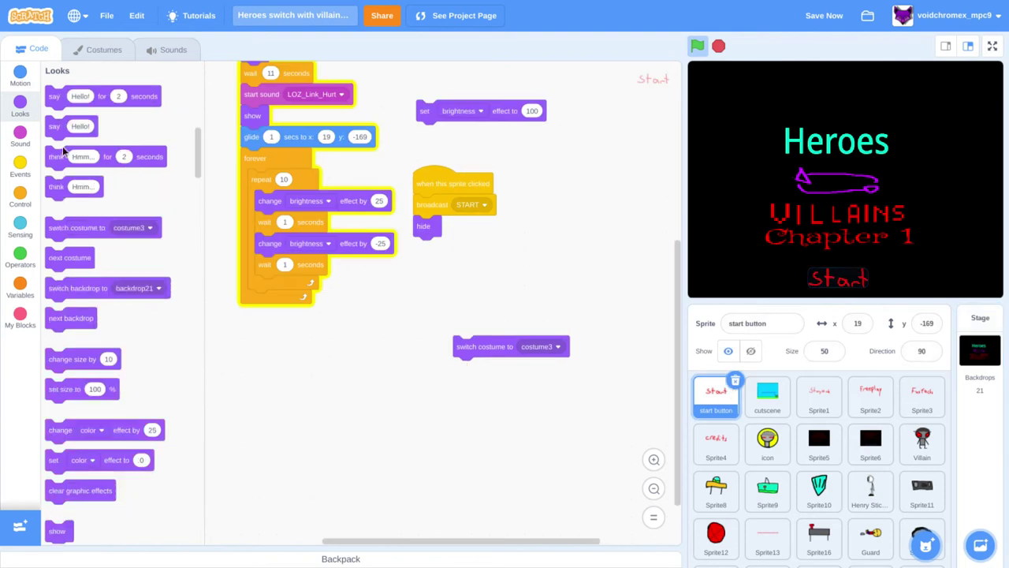
click(126, 51)
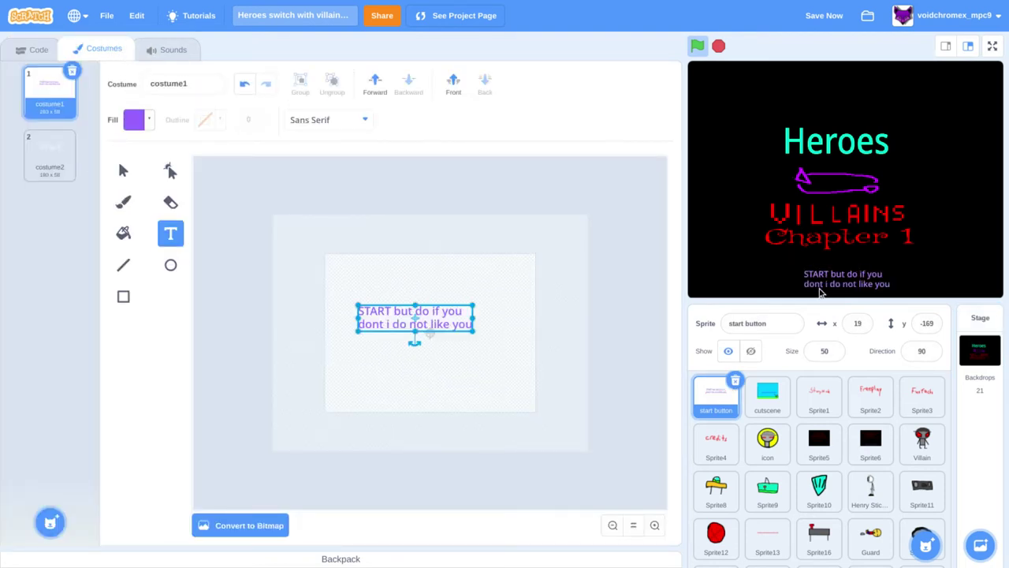
click(819, 292)
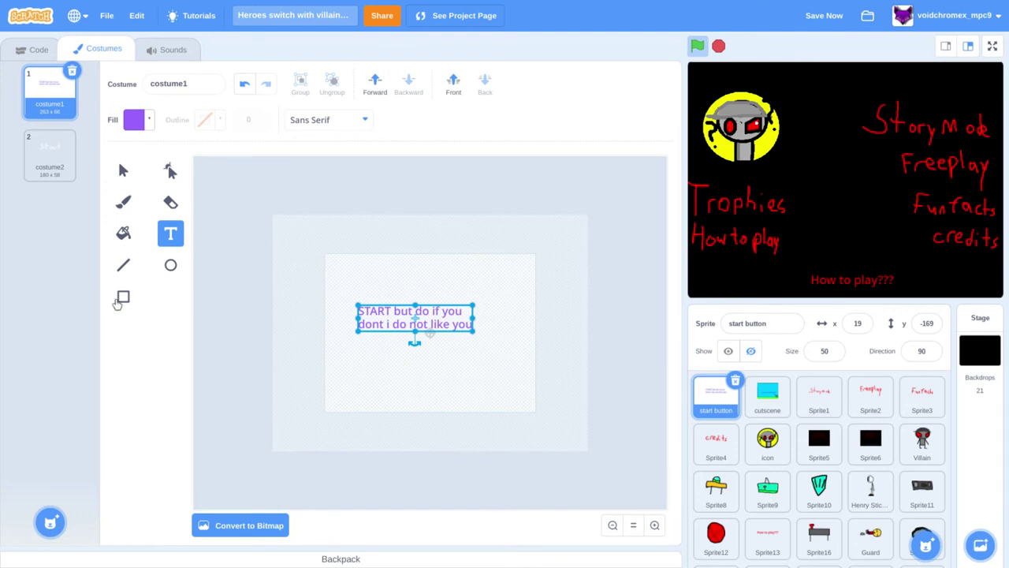
- Draw a white rectangle without outline around the start button's text and send it to the back
click(120, 299)
click(136, 119)
drag(140, 231, 2, 277)
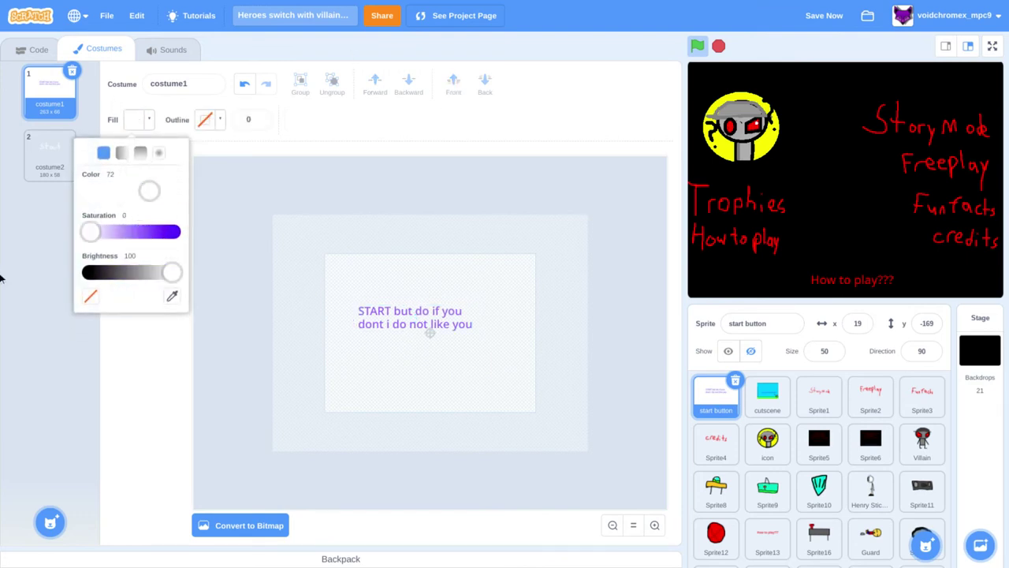
drag(356, 304, 476, 334)
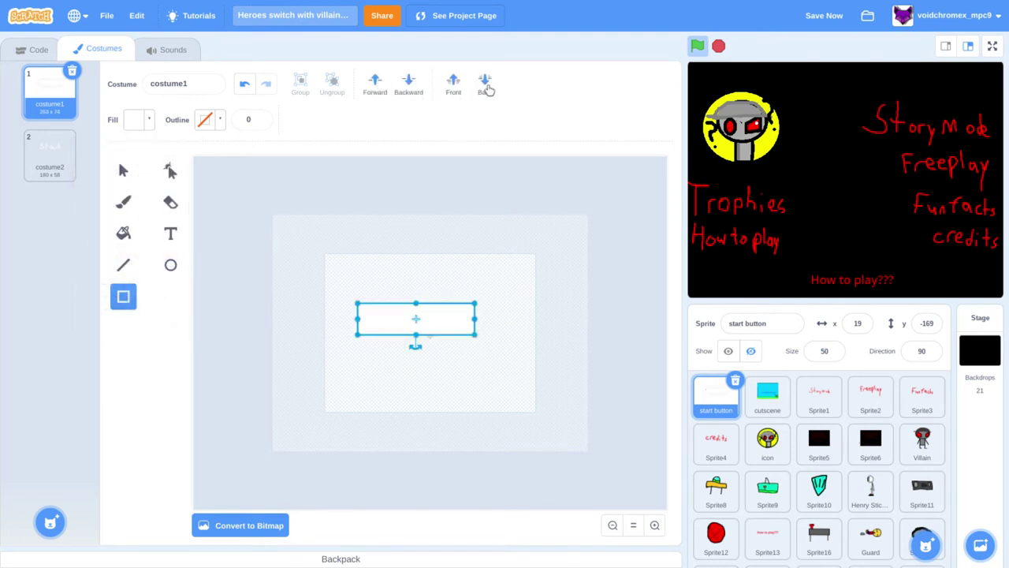
click(485, 86)
click(550, 346)
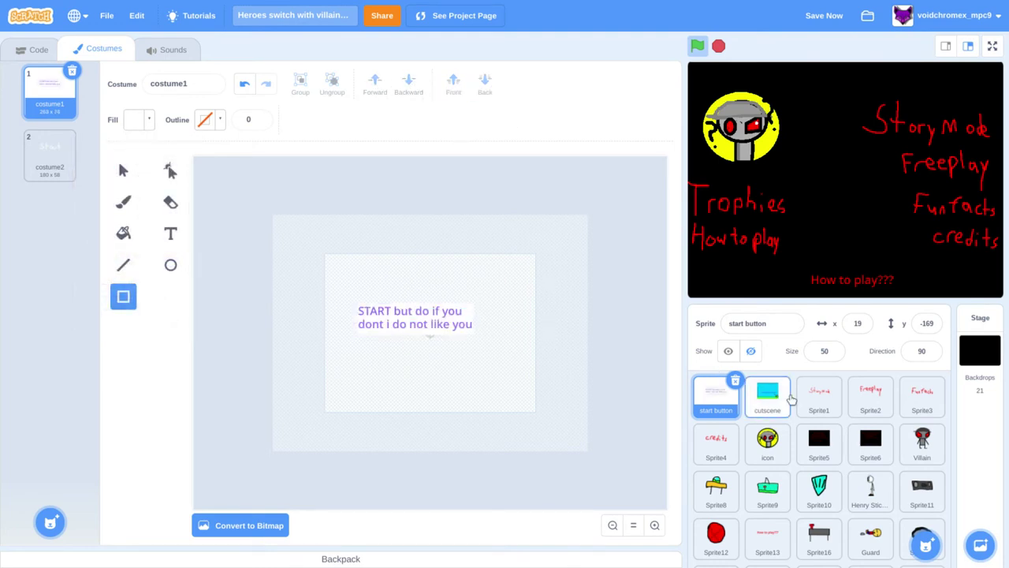
- Open costume1 of the cutscene sprite and convert it to vector
click(792, 398)
click(47, 101)
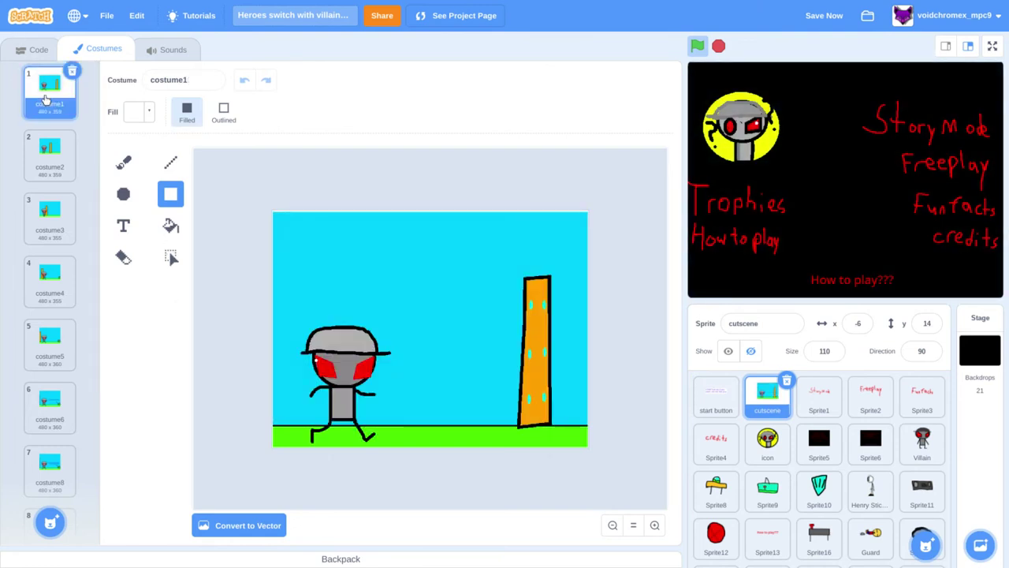
click(125, 227)
click(227, 531)
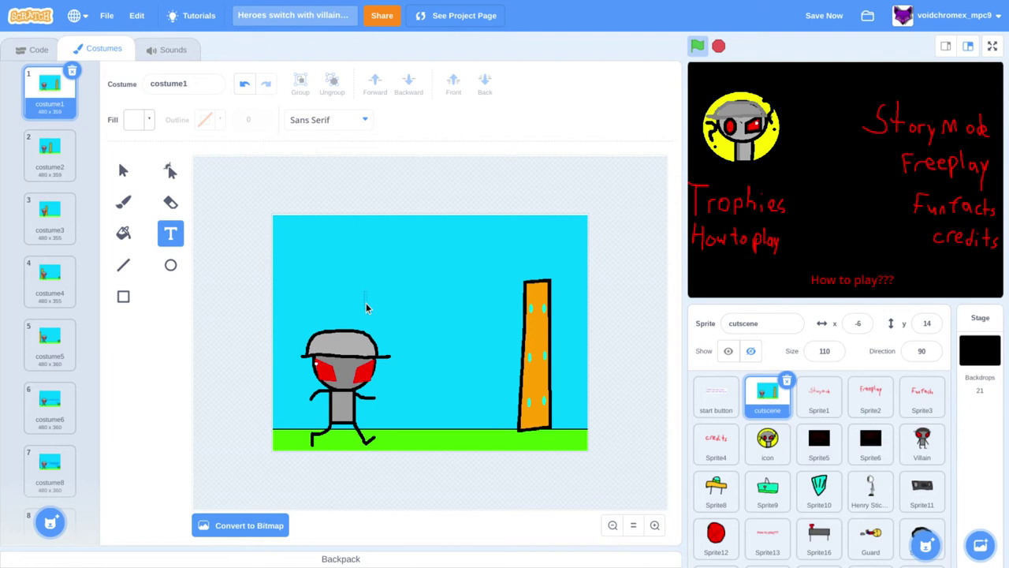
- Strike through the gold mine caption in the cutscene's costume6 with one red brush stroke, using size 10 and saturation 100
click(36, 347)
click(28, 420)
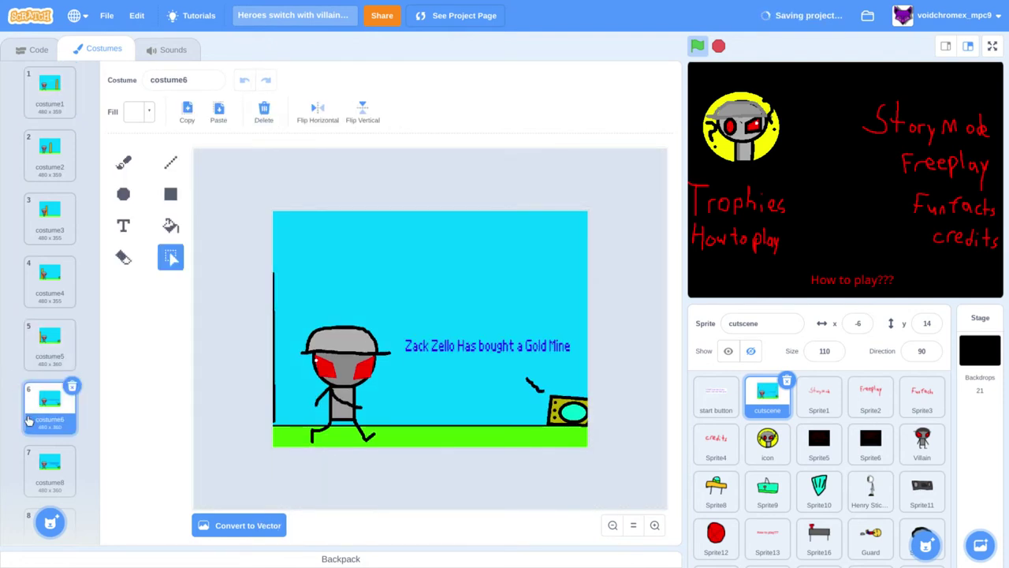
click(123, 226)
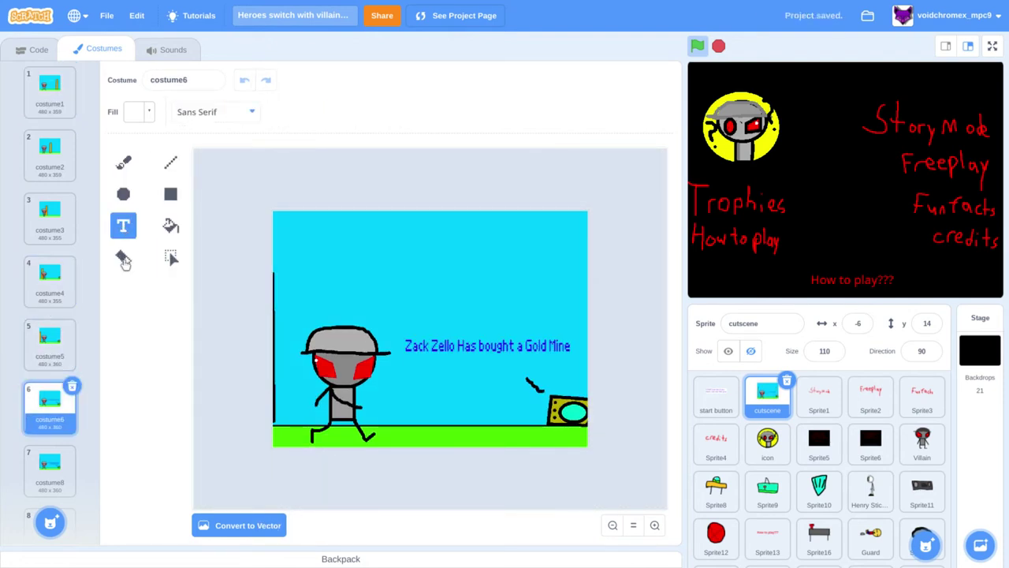
click(123, 162)
click(136, 111)
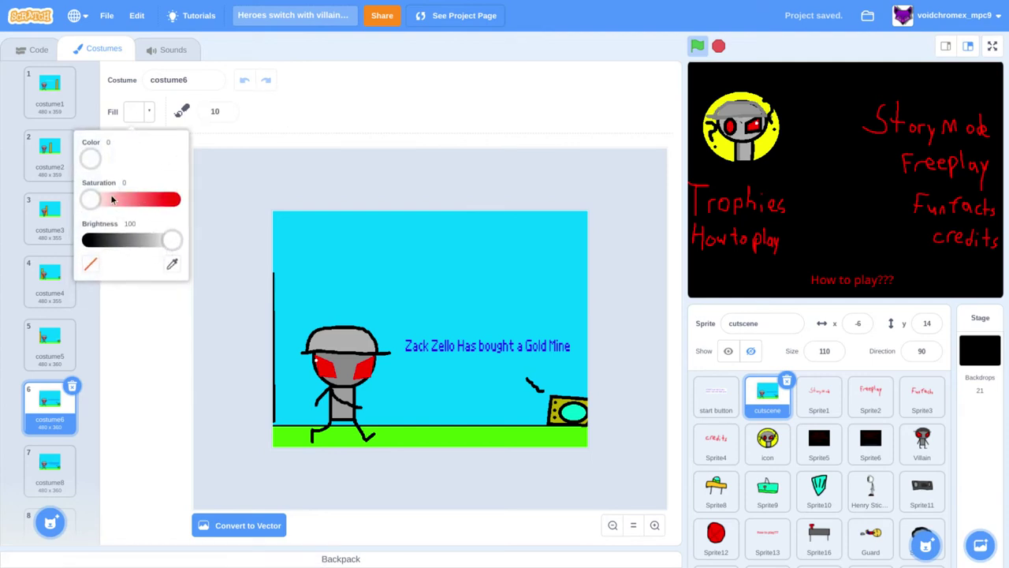
drag(130, 184, 265, 186)
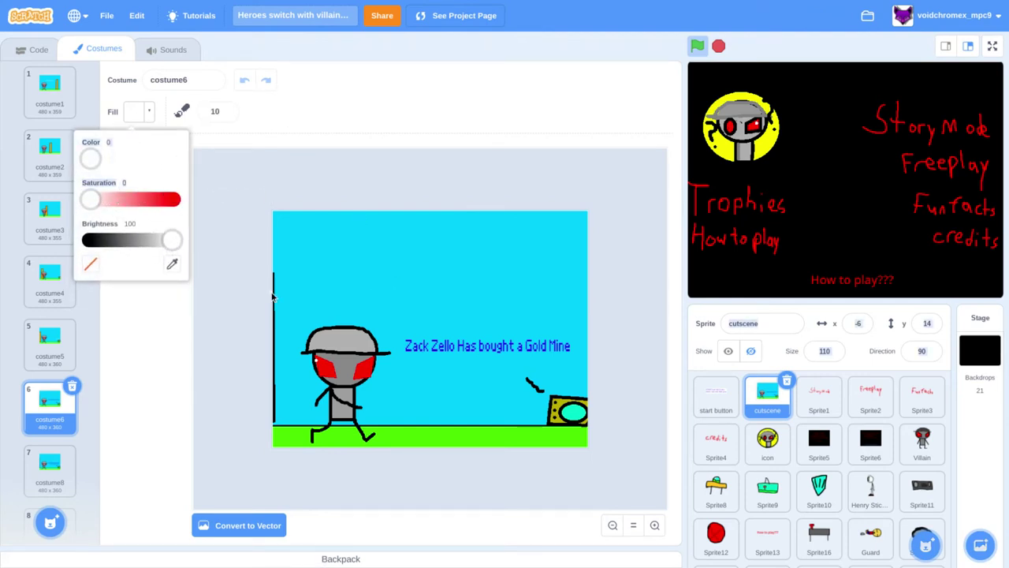
drag(90, 198, 192, 203)
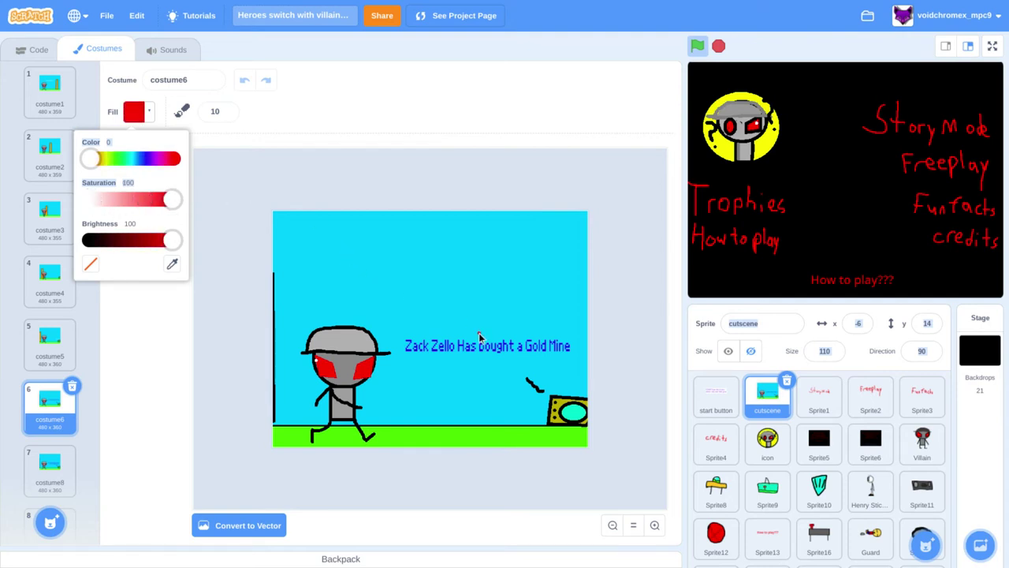
drag(426, 330, 558, 372)
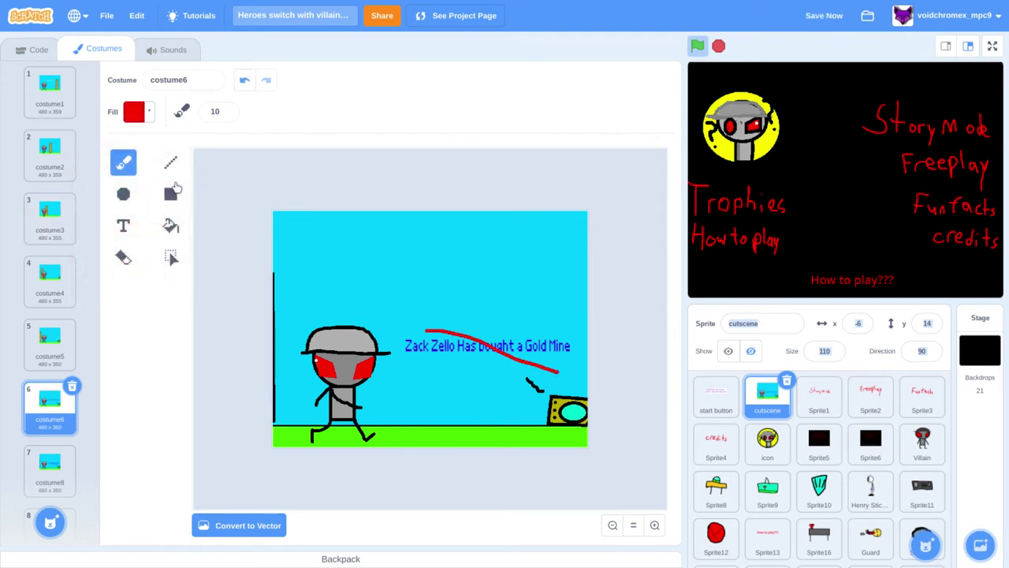
- Add the red text "my man just killed yo grandma my G" just above the struck-through caption in costume6
click(123, 226)
click(458, 330)
text(my man just killed yo)
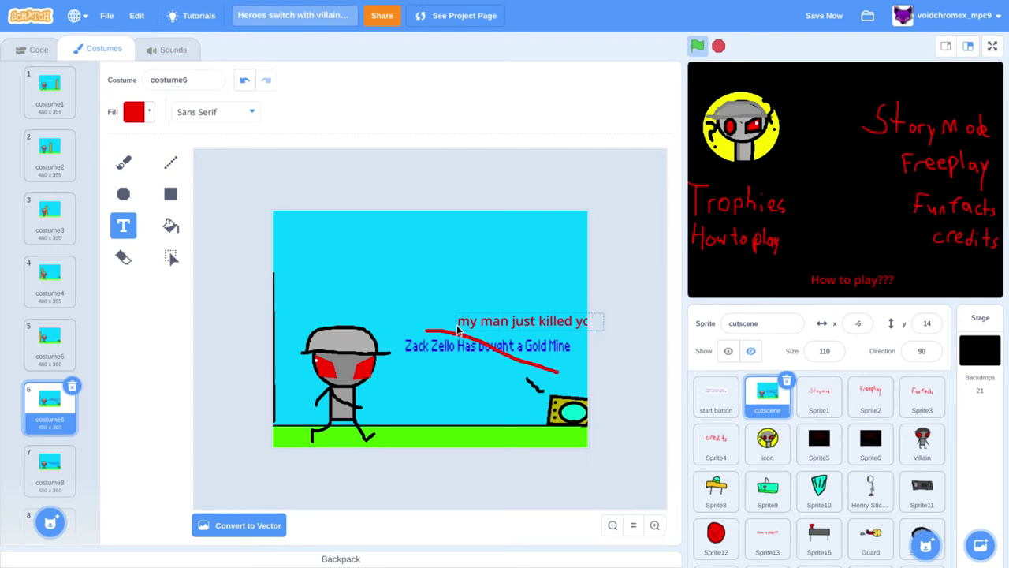
text(ur)
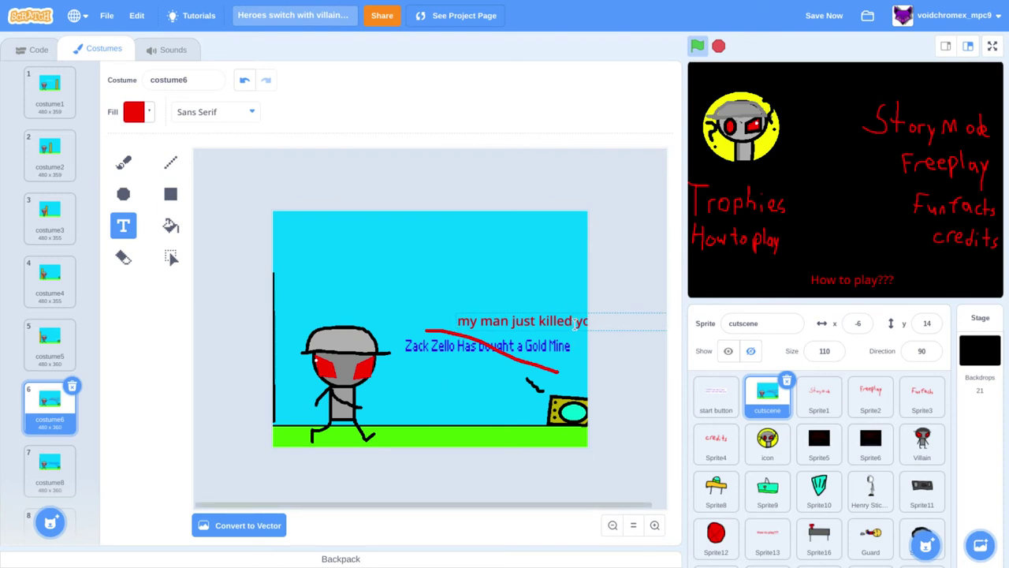
key(Return)
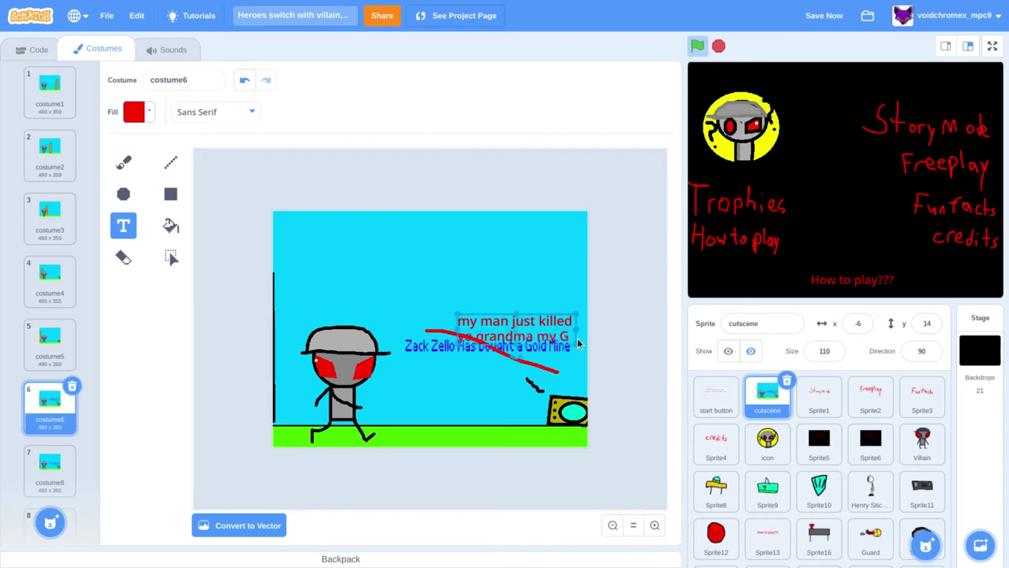
drag(552, 338, 548, 327)
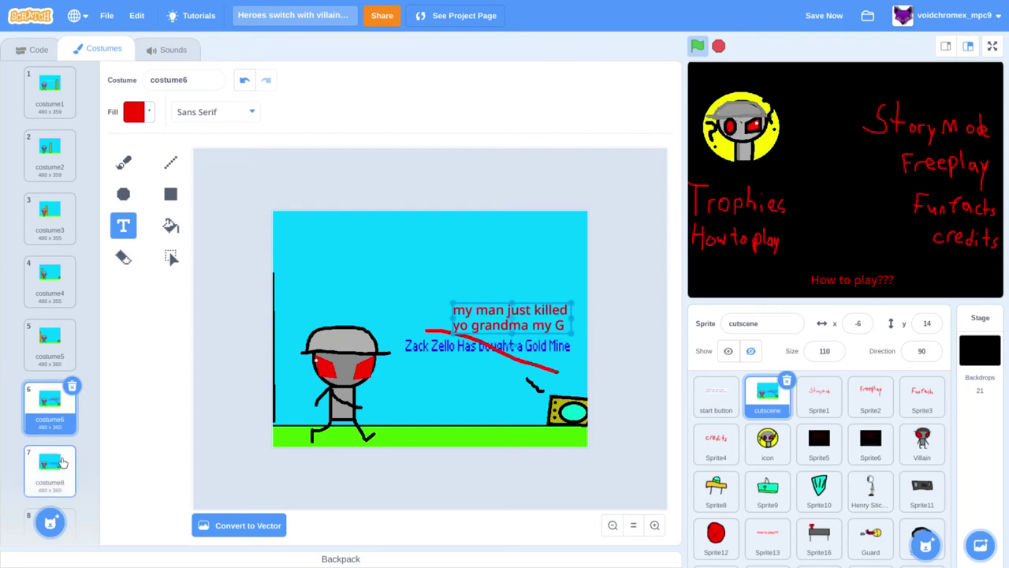
- Cover the caption in costume8 with filled rectangles in the sampled sky blue, leaving only "100 billion dollars!" uncovered
click(63, 463)
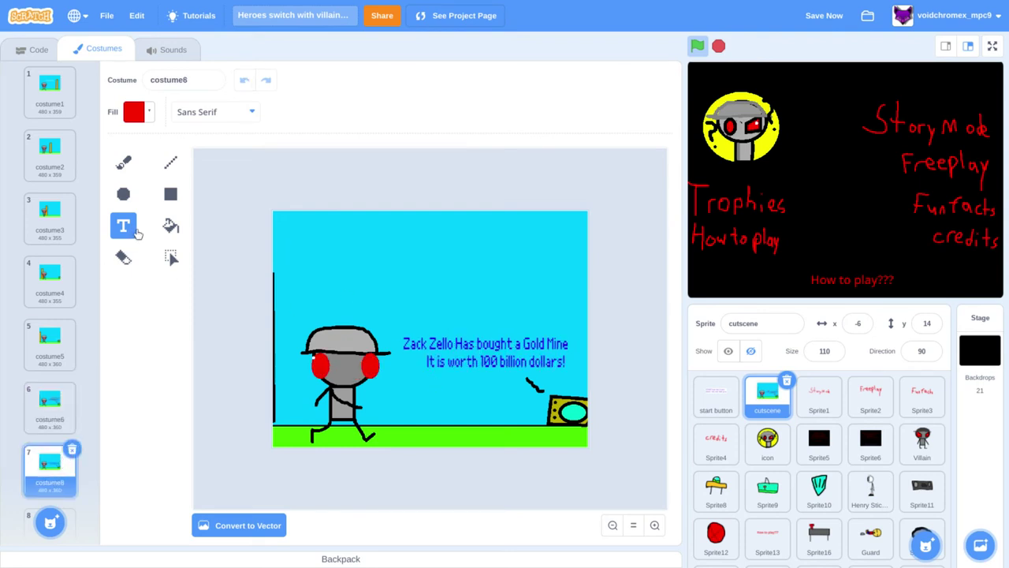
click(171, 194)
click(140, 115)
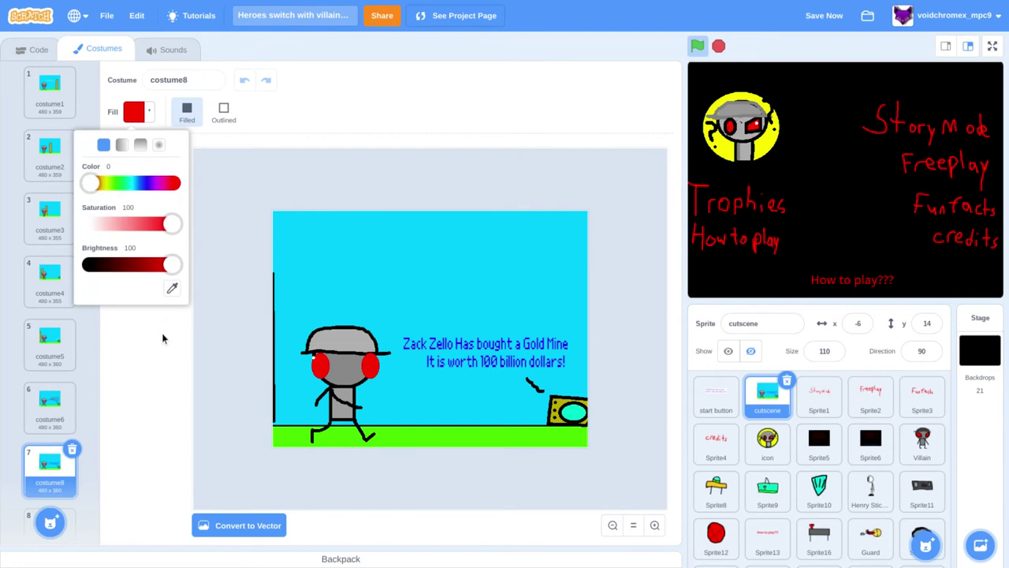
click(173, 289)
click(430, 284)
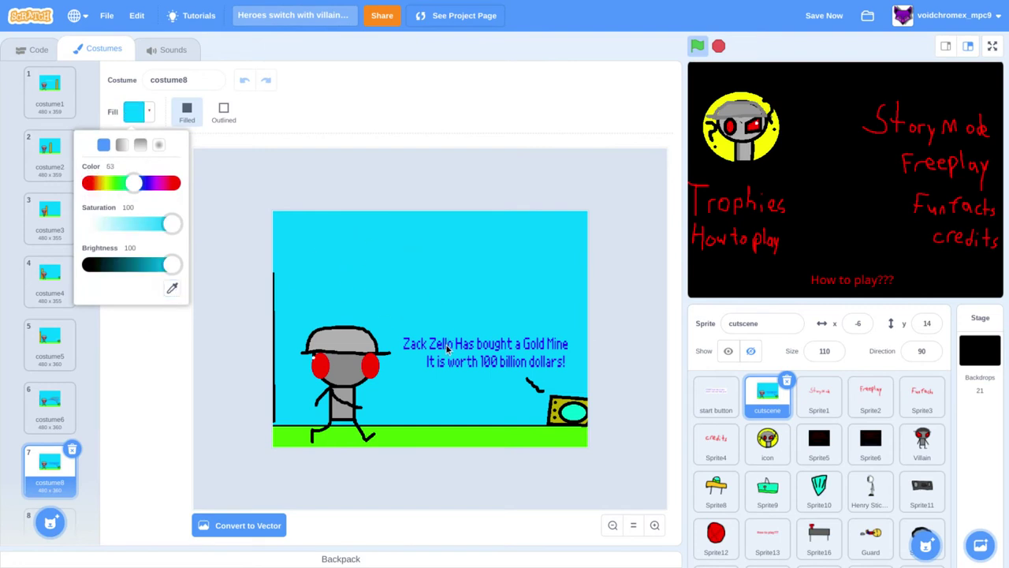
click(399, 345)
drag(394, 328, 578, 356)
click(437, 376)
drag(425, 355, 480, 376)
click(495, 394)
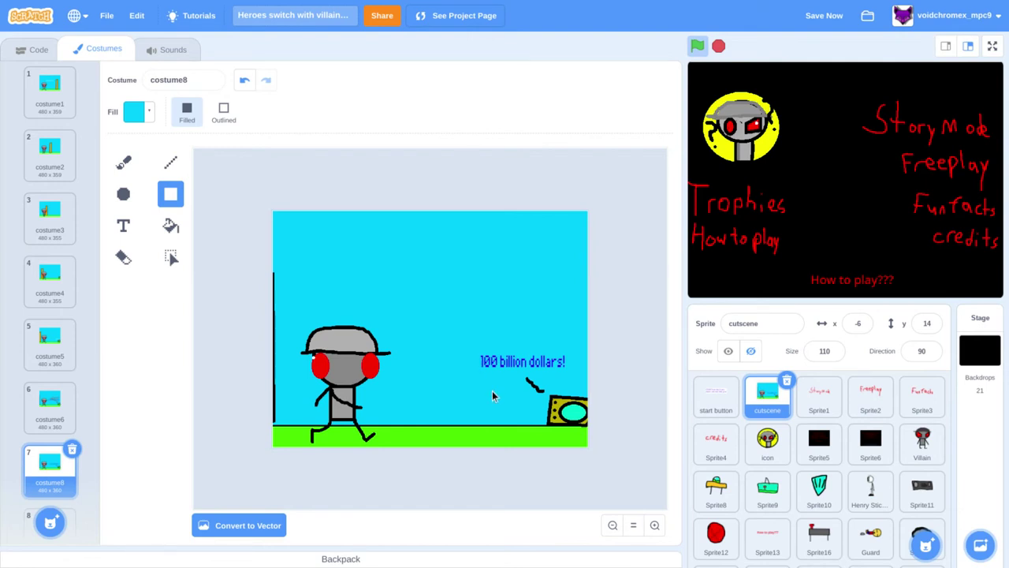
- Convert costume8 to vector and add a short black text just above "100 billion dollars!"
click(232, 522)
click(122, 167)
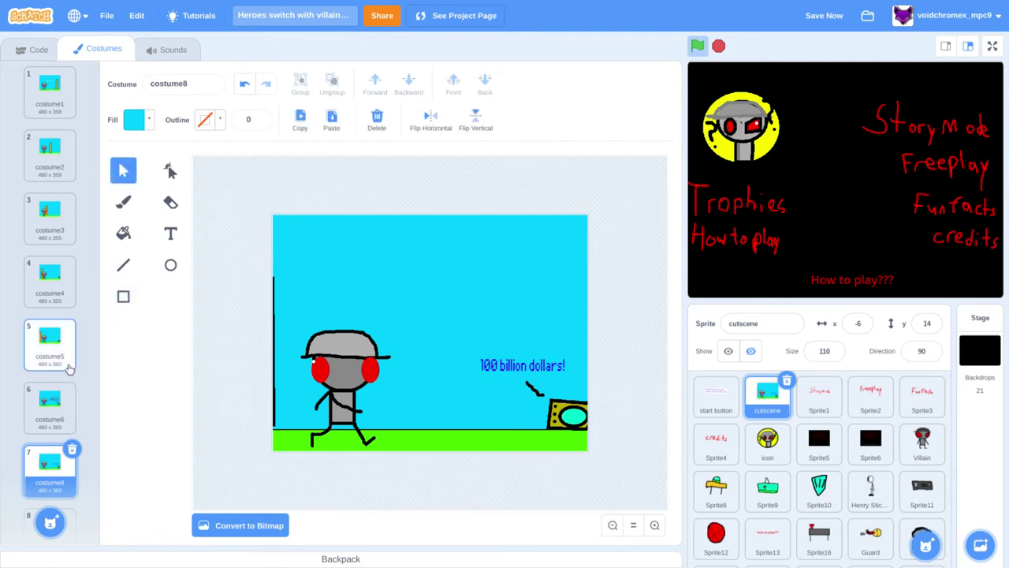
click(169, 233)
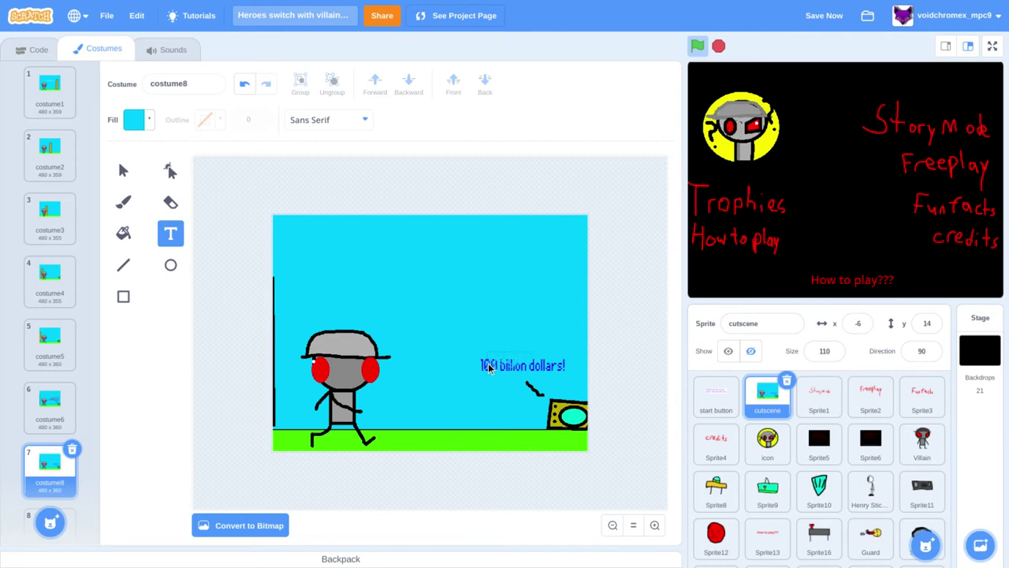
click(514, 351)
click(136, 119)
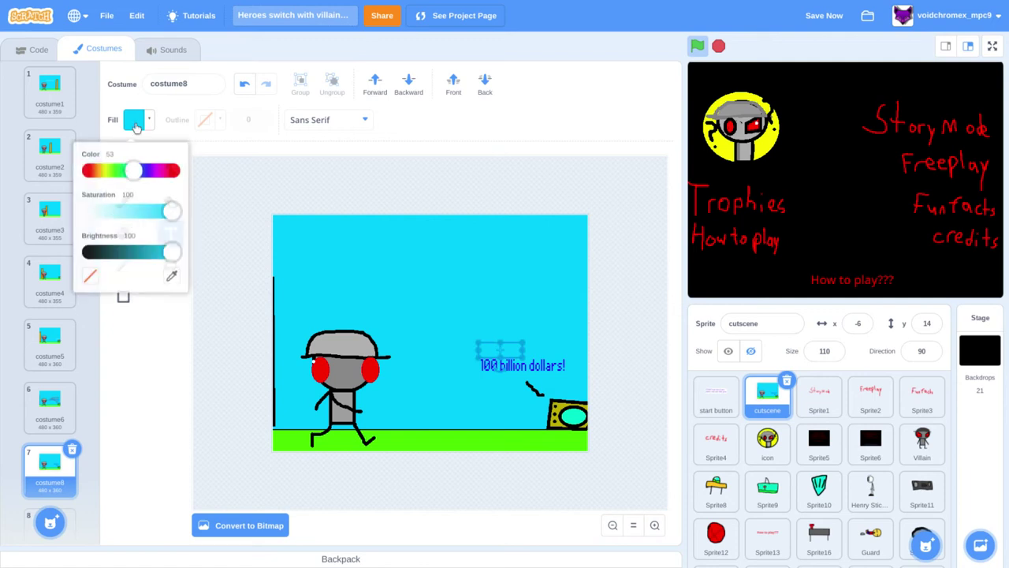
drag(174, 249, 4, 254)
click(402, 298)
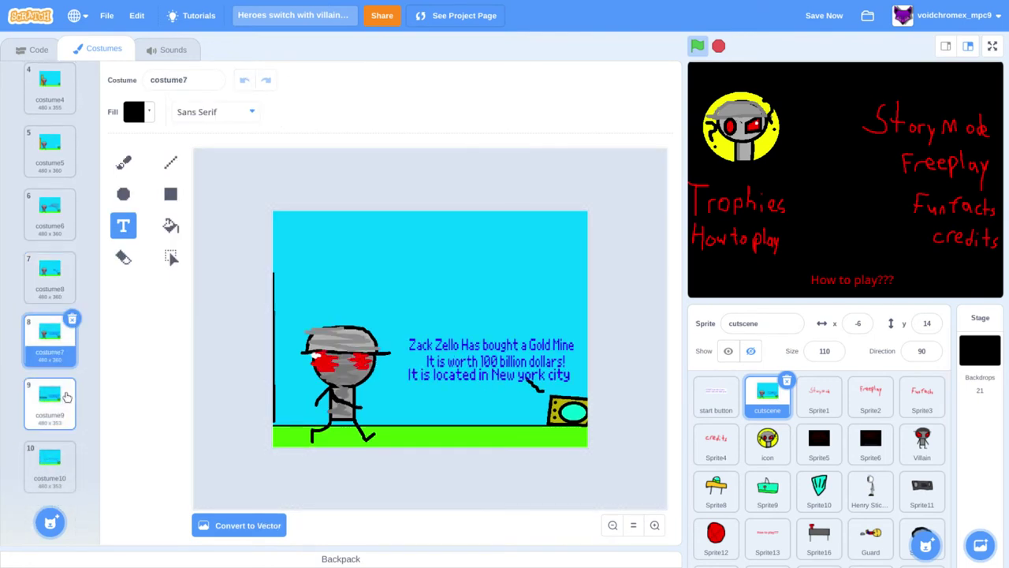
- Black out the first caption line and the start of the second in costume7 with filled black rectangles
click(169, 197)
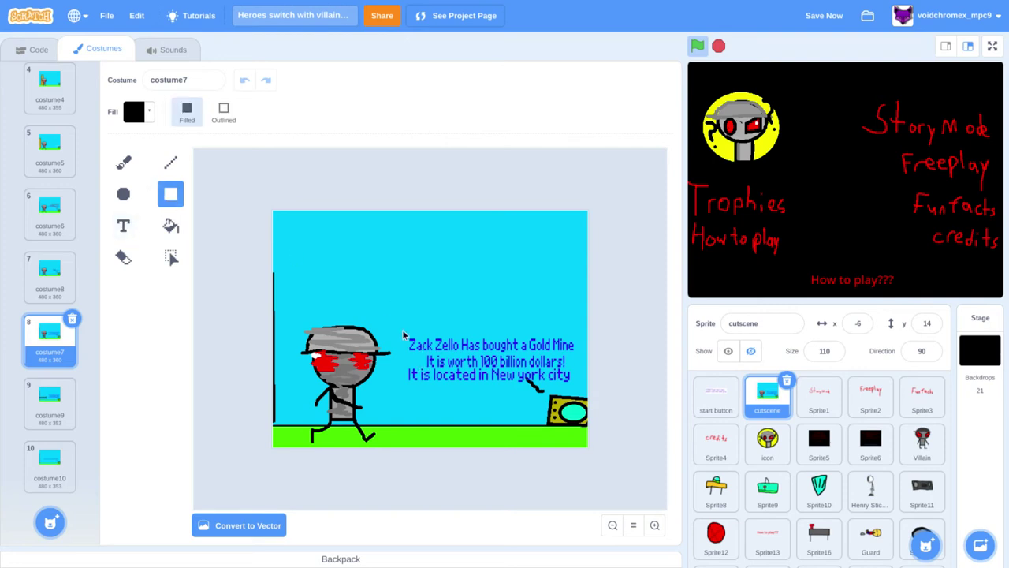
drag(403, 328, 601, 353)
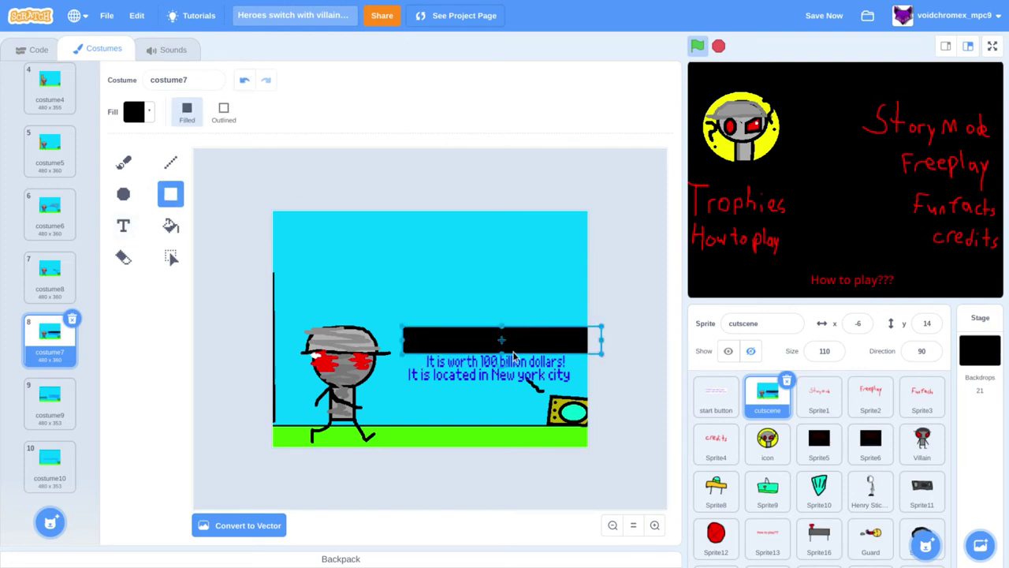
click(410, 370)
drag(402, 350, 477, 369)
click(489, 409)
- Add the black Sans Serif text "POGGERS HES GONe" in the sky area of costume9
click(48, 398)
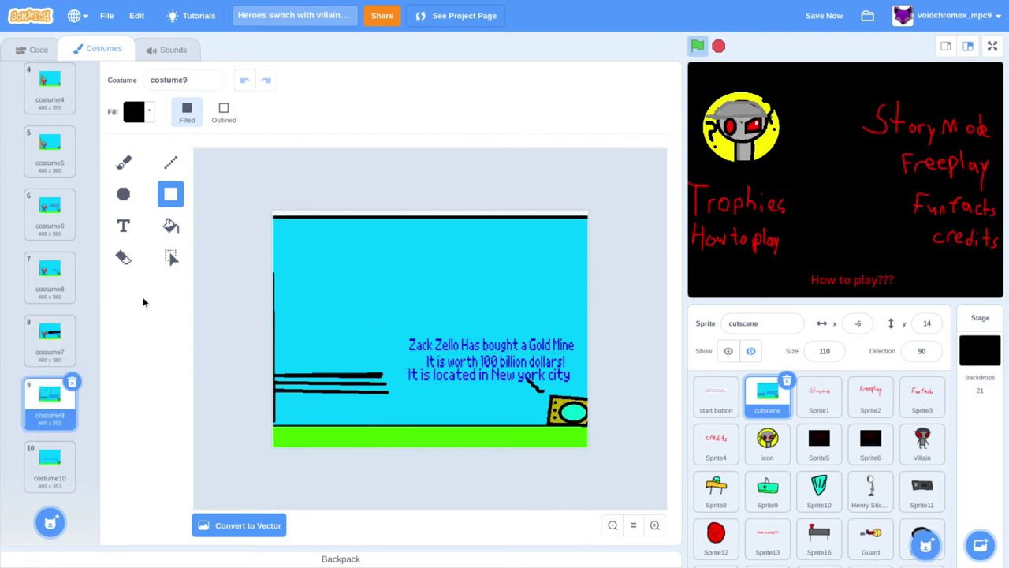
click(126, 227)
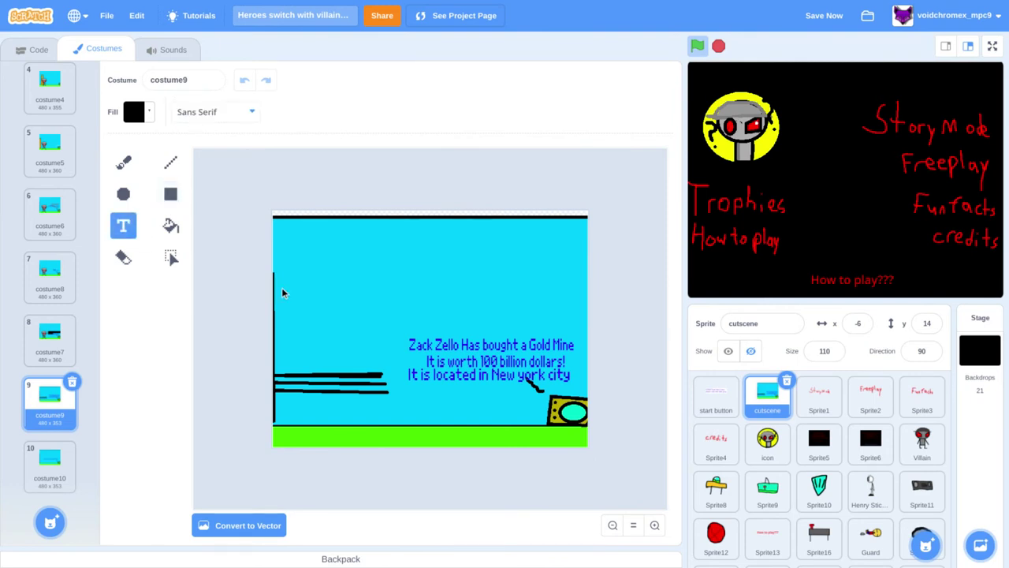
text(POGGER)
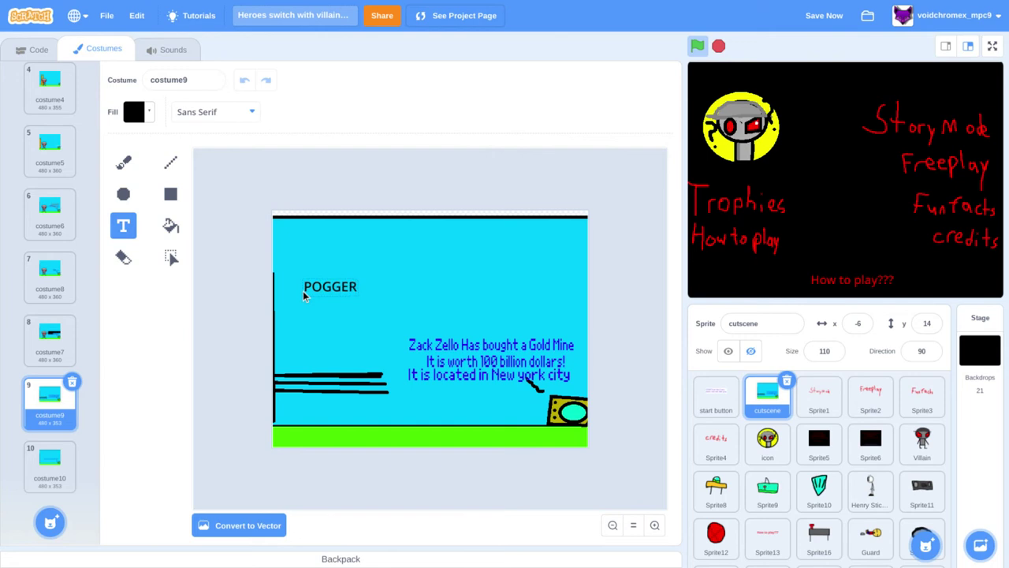
text(S HES GONR)
key(BackSpace)
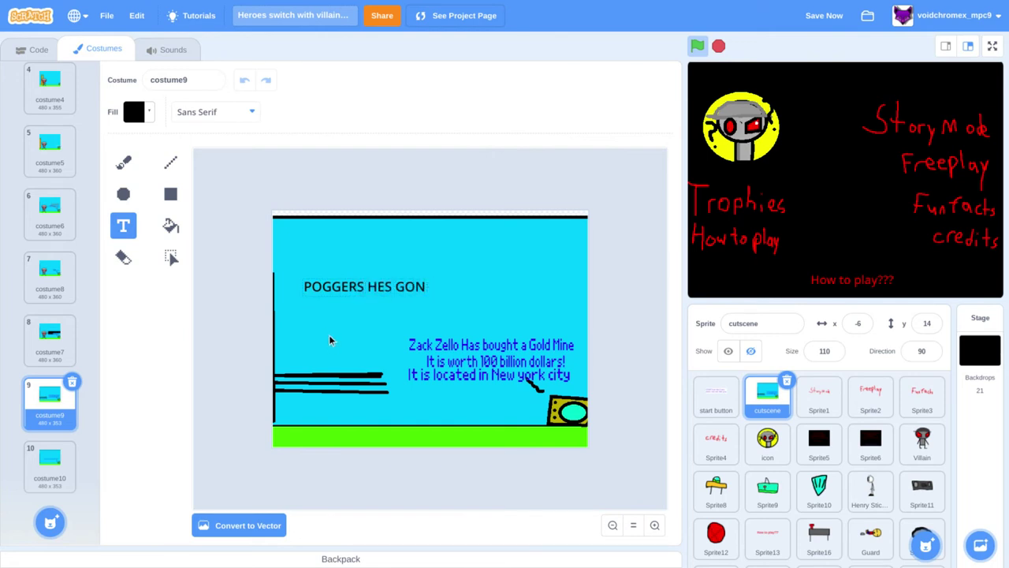
text(e)
click(357, 418)
- Enlarge the "POGGERS HES GONe" text to span most of costume9's width and center it above the gold mine caption
drag(430, 302, 533, 384)
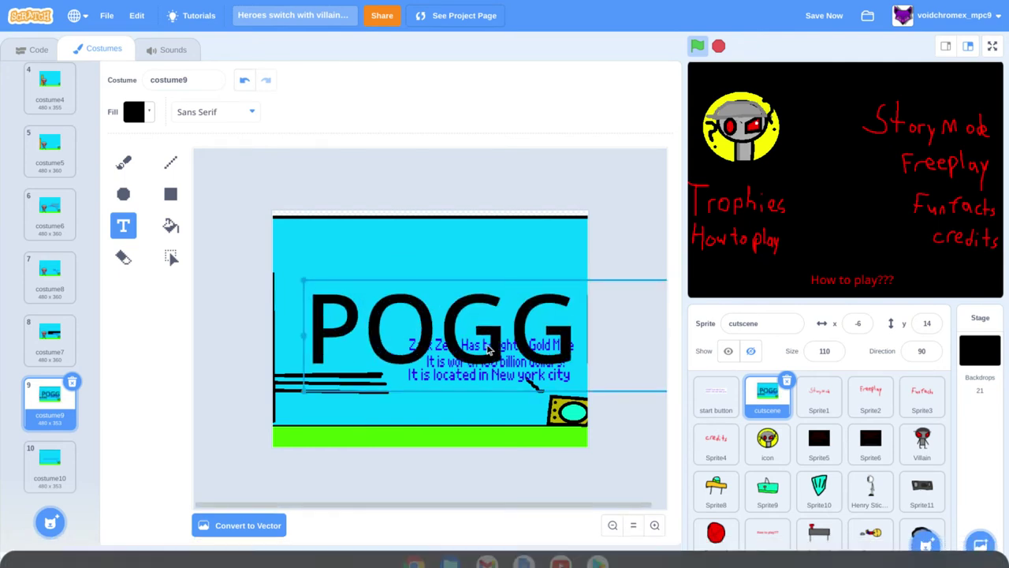
drag(488, 350, 406, 330)
drag(230, 262, 523, 299)
drag(574, 339, 402, 290)
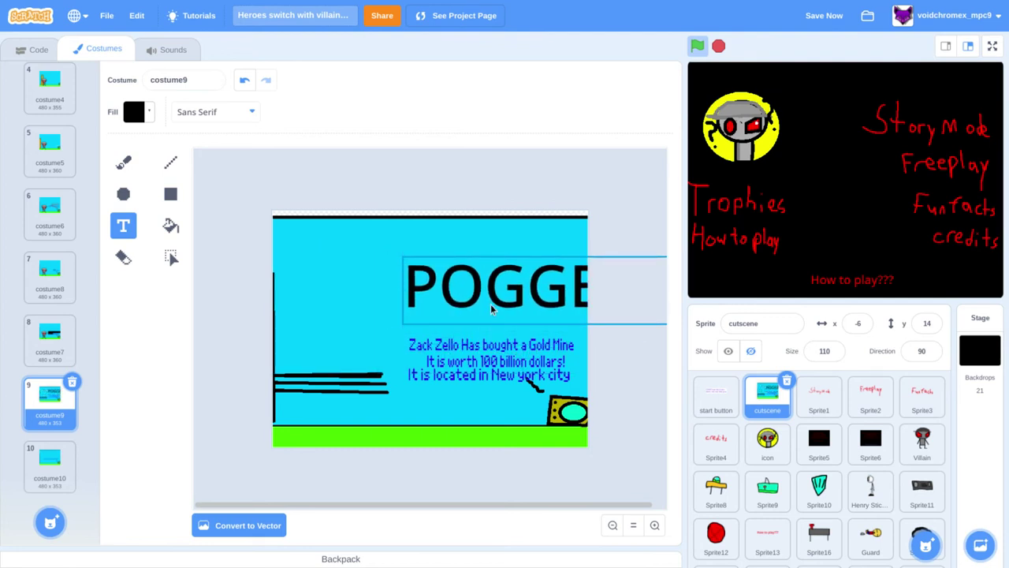
drag(490, 309, 306, 318)
drag(218, 268, 446, 289)
drag(501, 324, 310, 303)
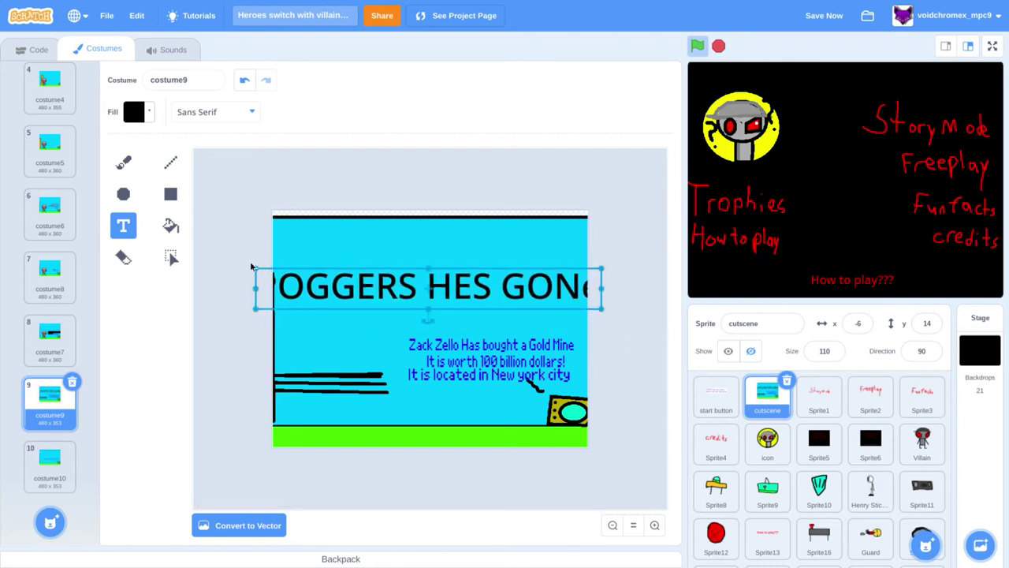
drag(254, 268, 335, 279)
drag(411, 303, 378, 281)
click(487, 383)
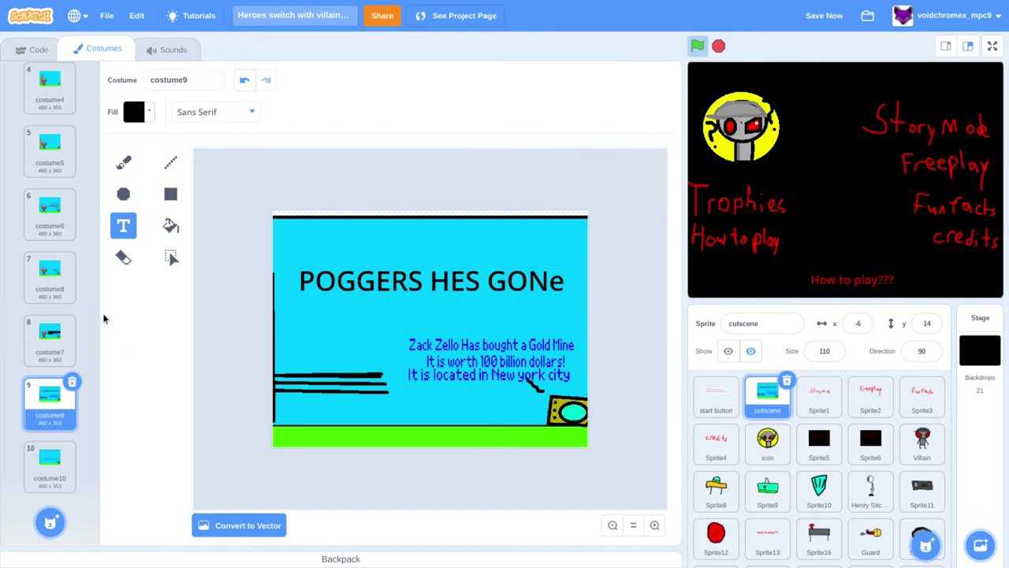
- Cover the caption and television in costume9 with a large filled black rectangle, and draw several smaller black rectangles in costume10
click(168, 199)
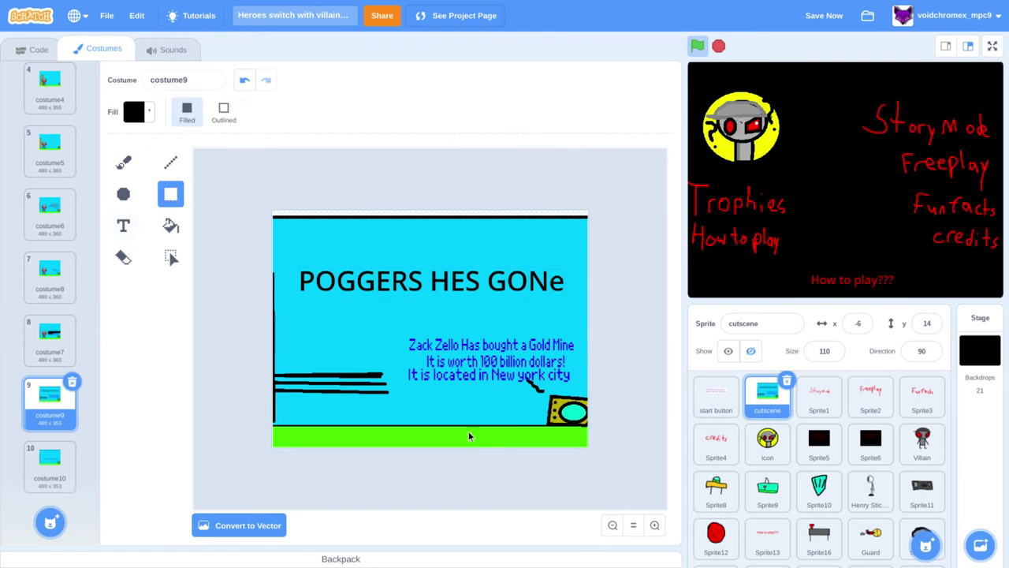
mouse_move(399, 330)
mouse_down()
mouse_move(620, 468)
mouse_move(644, 470)
mouse_up()
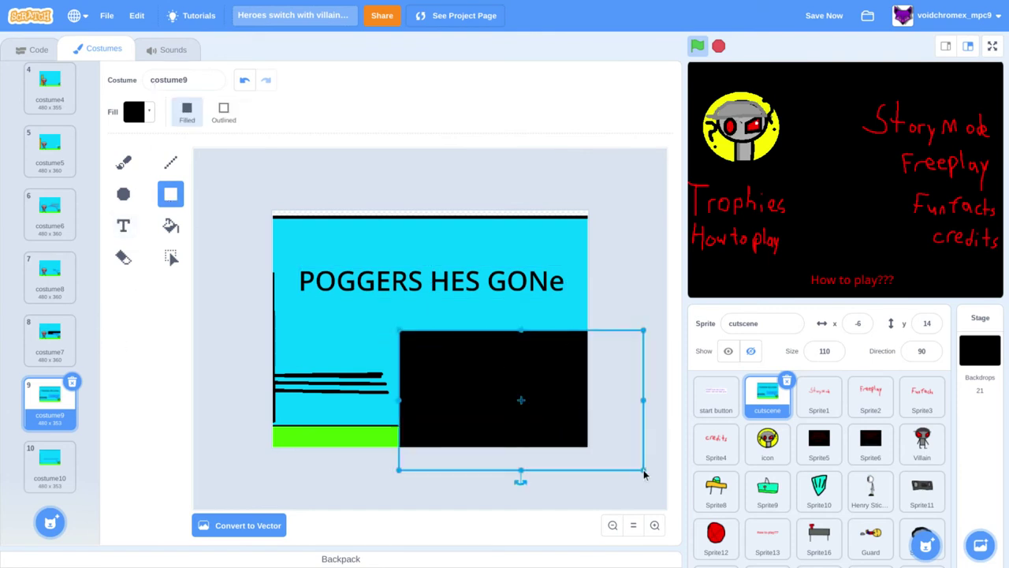
click(68, 451)
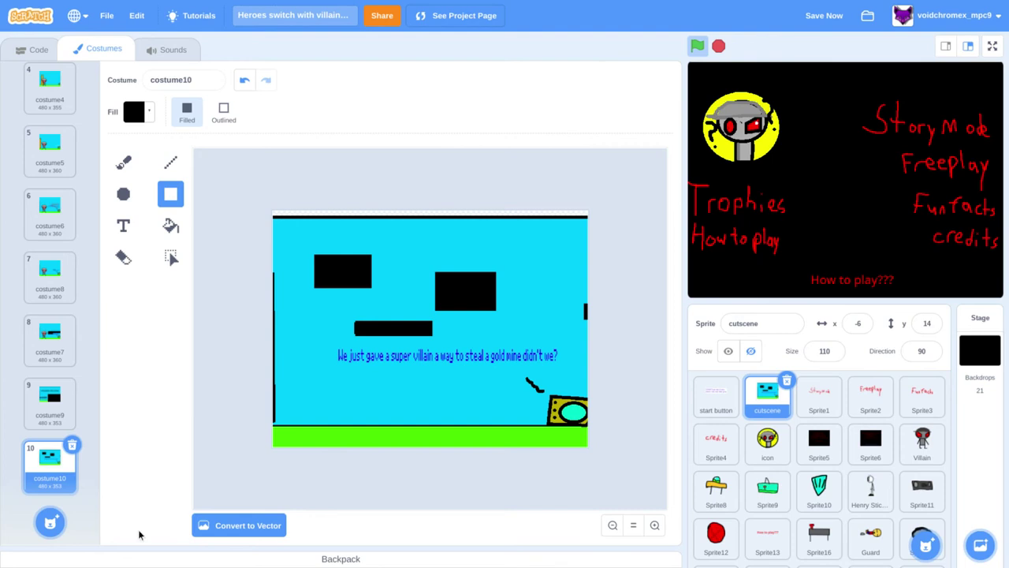
- Add the black text "not very poggers" just below the super villain caption in costume10
click(121, 224)
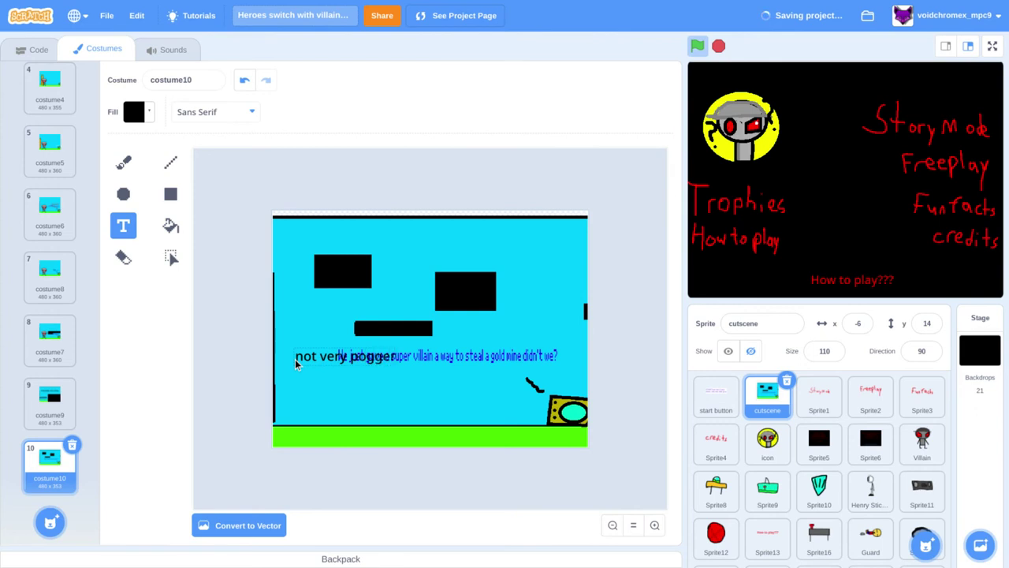
text(s)
click(323, 409)
drag(341, 365, 380, 388)
click(126, 407)
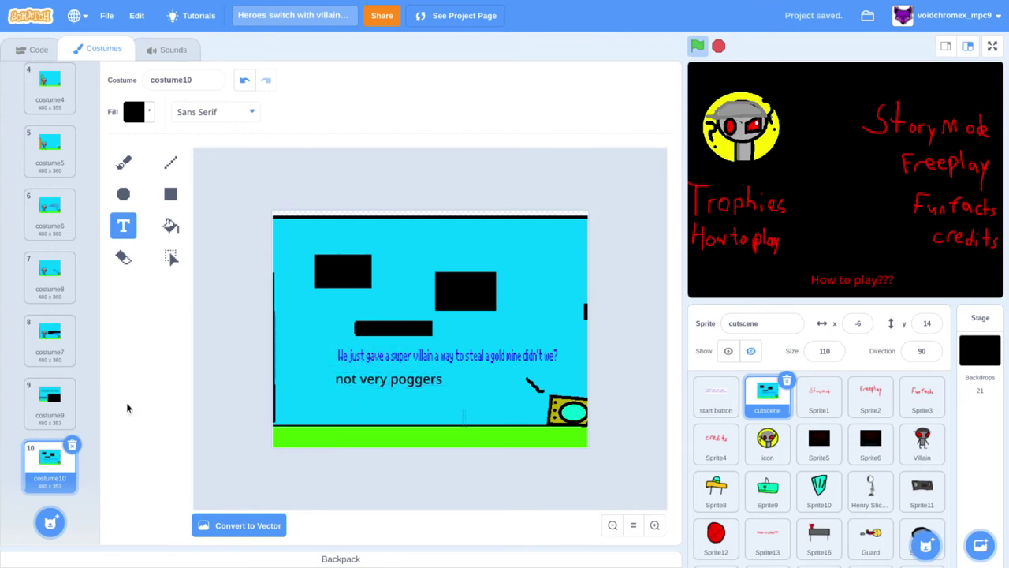
- Add the black text "worst mode (no offense maker of this game)" centered below the Story Mode lettering in Sprite1's costume1
click(824, 392)
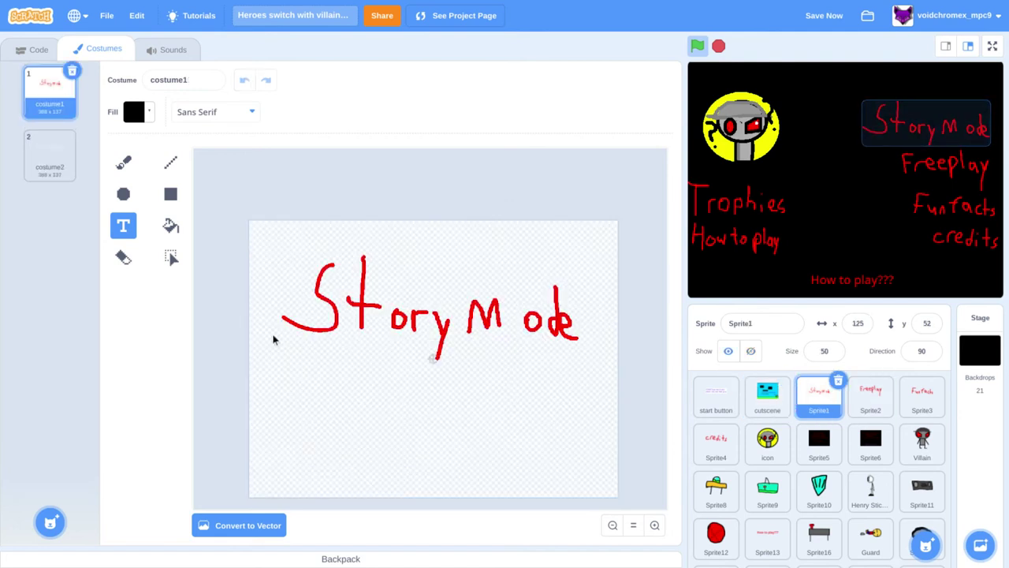
click(122, 164)
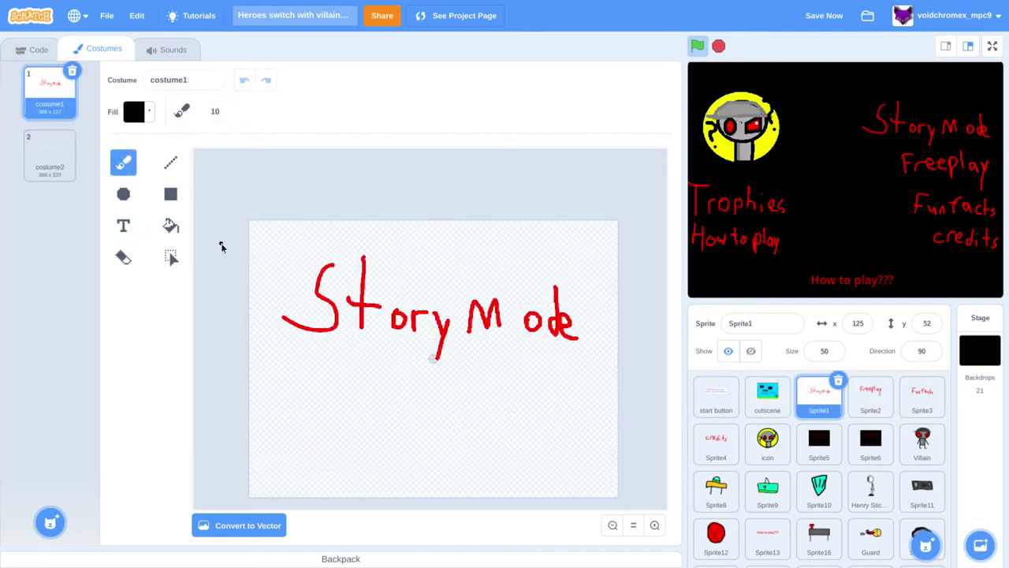
click(125, 225)
text(worst mo)
text(de)
text( (ni)
text(o)
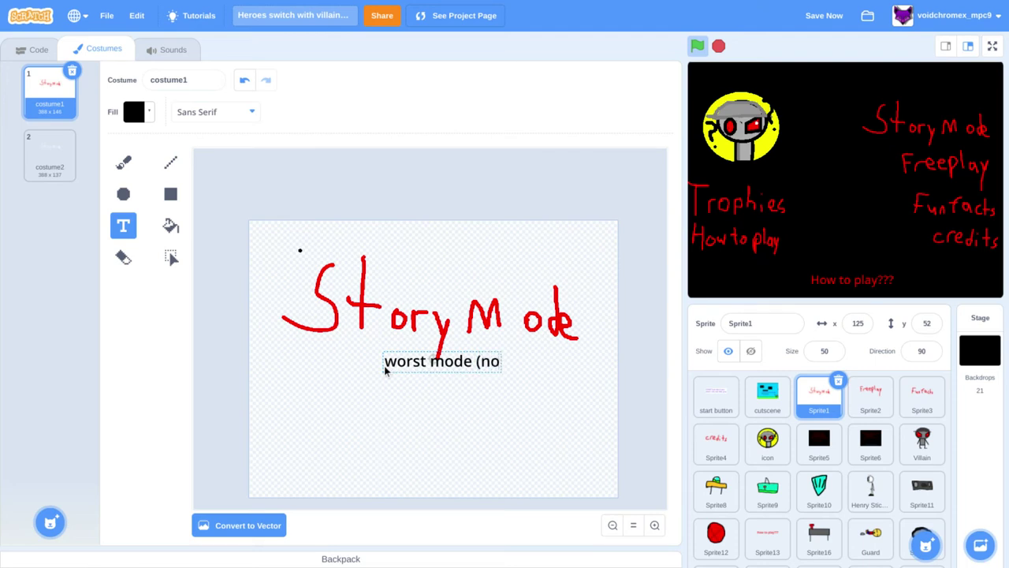
text( offense mak)
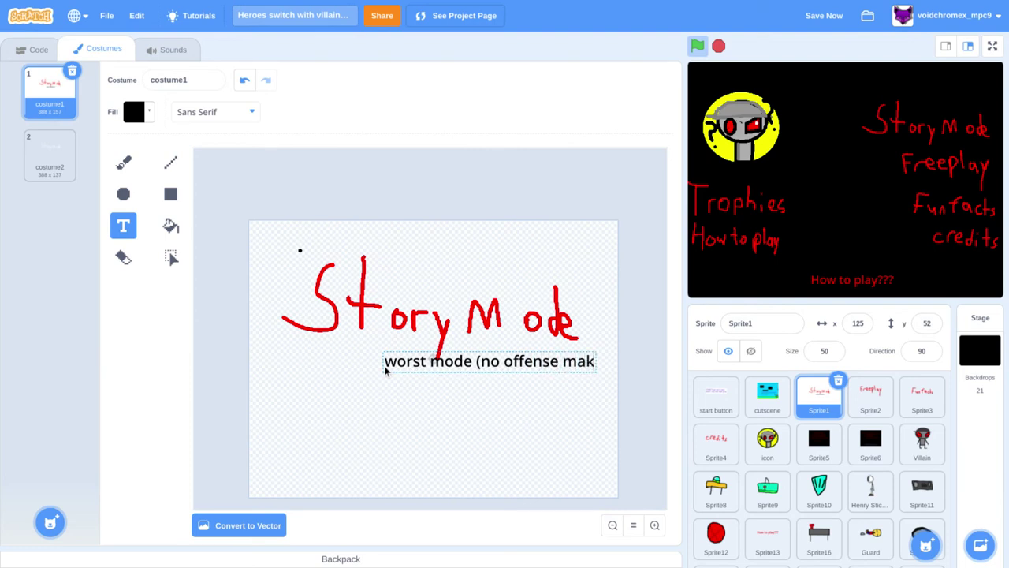
text(er of this g)
drag(538, 361, 433, 367)
click(511, 406)
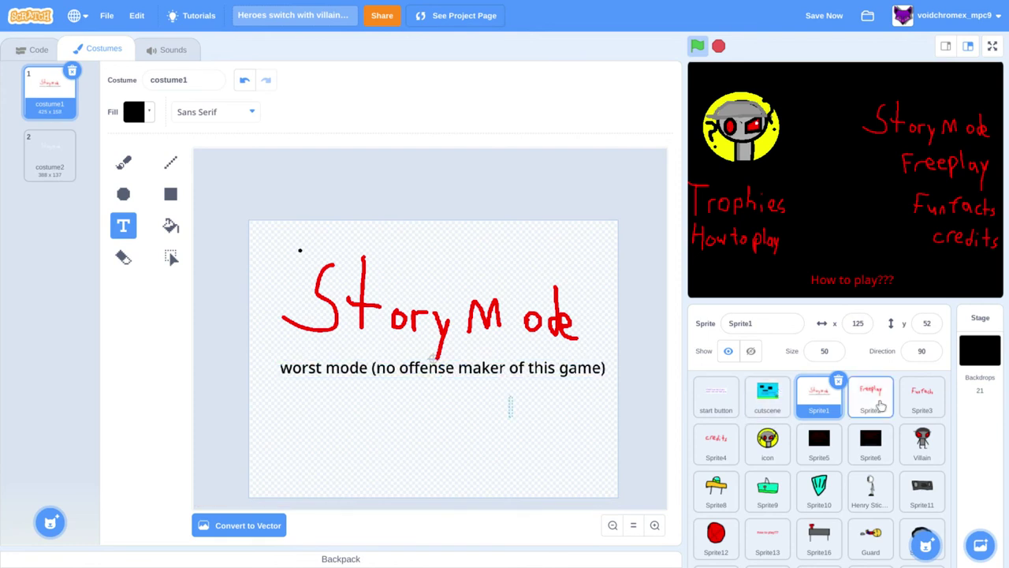
- Paint a diagonal black brush stroke of size 10 across the first letters of Freeplay in Sprite2's costume1
click(871, 400)
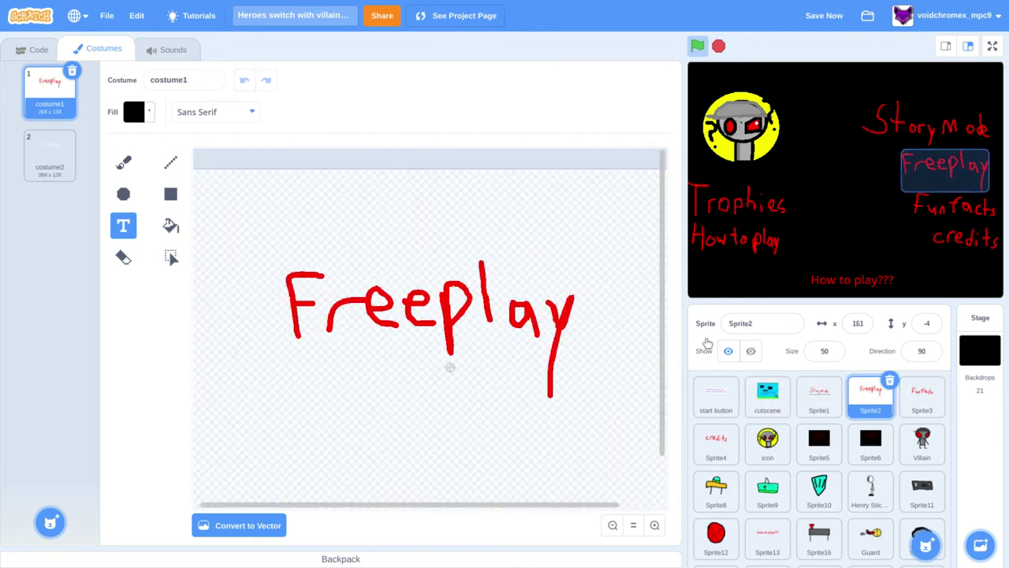
click(124, 166)
drag(249, 253, 440, 340)
click(123, 257)
- Add the text "POOP" below the Freeplay lettering in Sprite2 using the Handwriting font
click(123, 226)
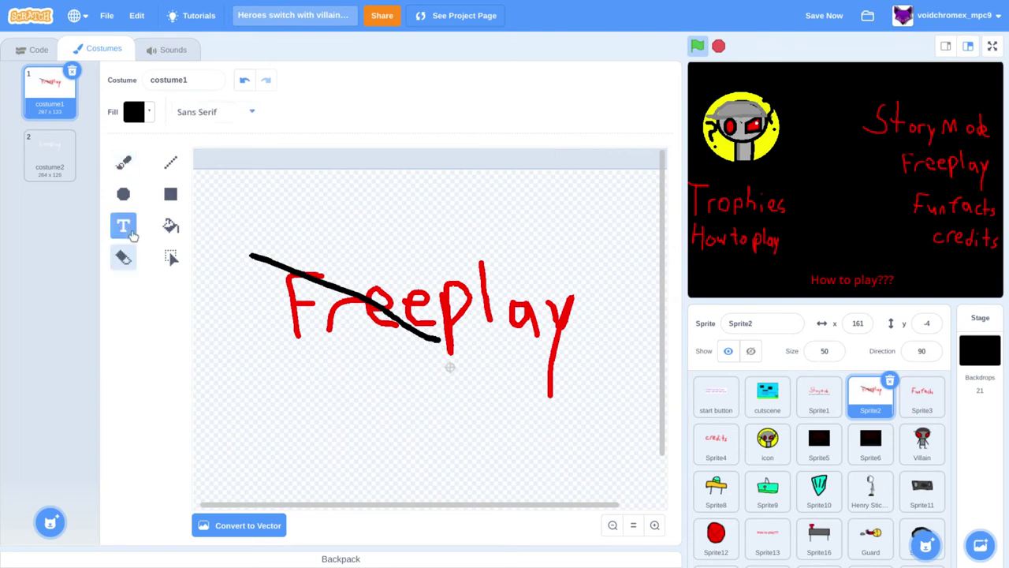
text(POOP)
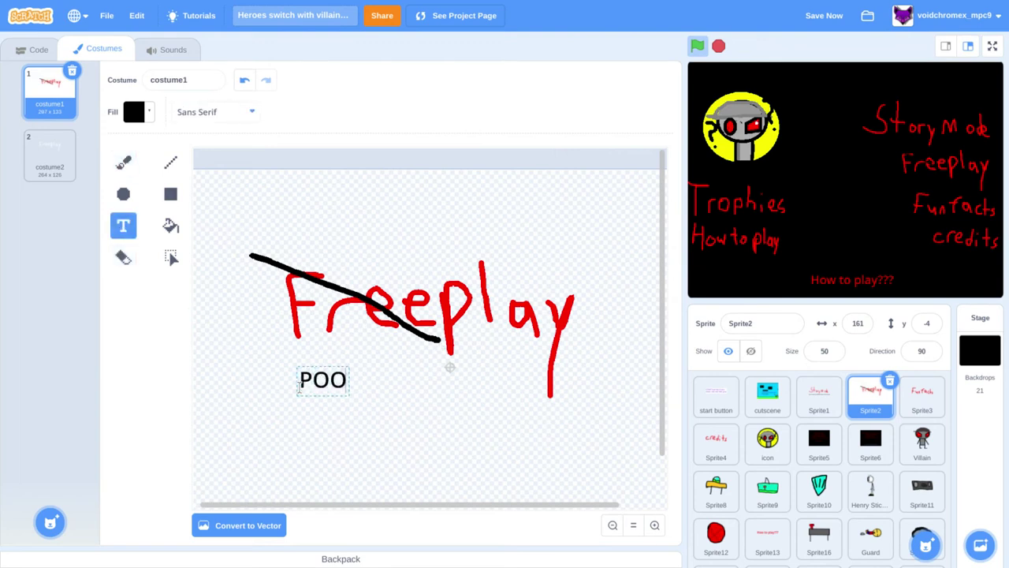
click(209, 113)
click(218, 188)
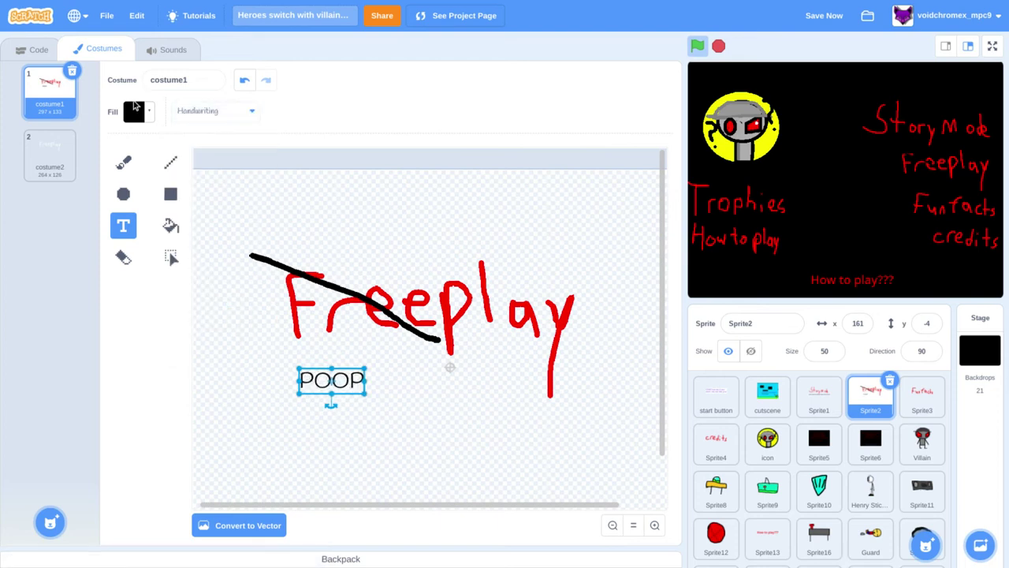
- Color the "POOP" text brown with saturation 100 and brightness 45, enlarge it, and place it over the first letters of Freeplay
click(135, 108)
drag(90, 239, 246, 252)
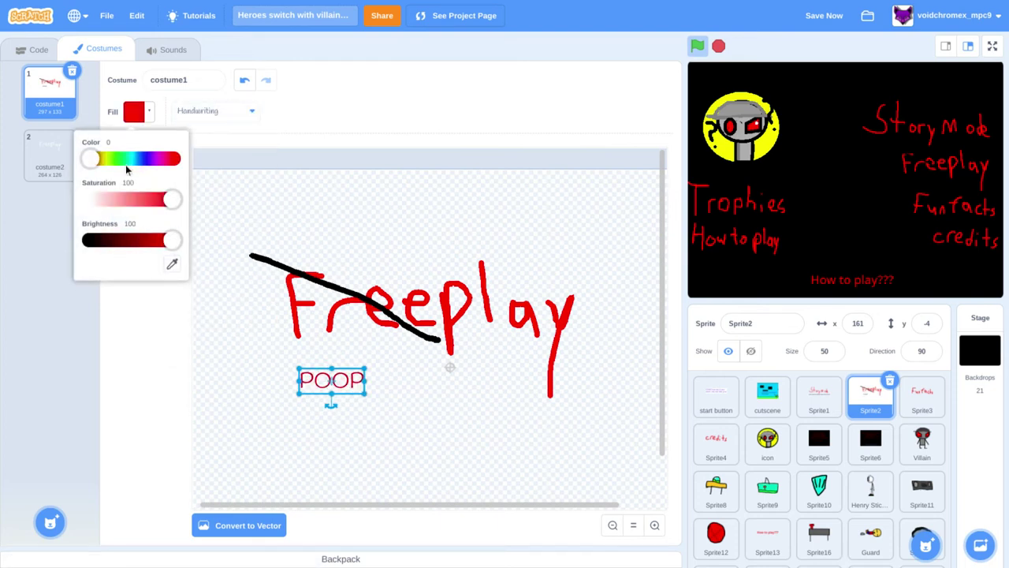
drag(91, 157, 98, 159)
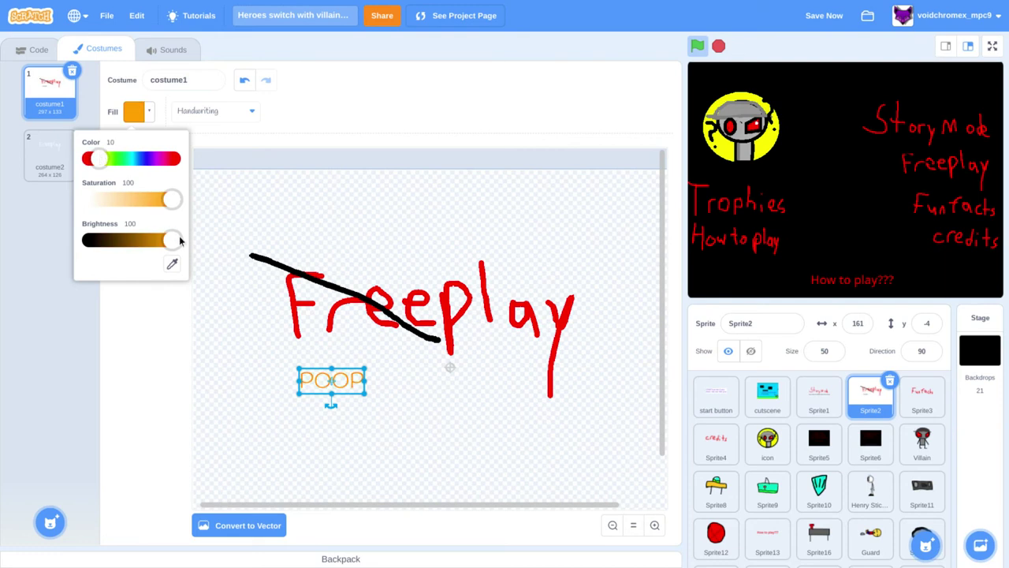
drag(172, 239, 135, 244)
drag(300, 368, 352, 308)
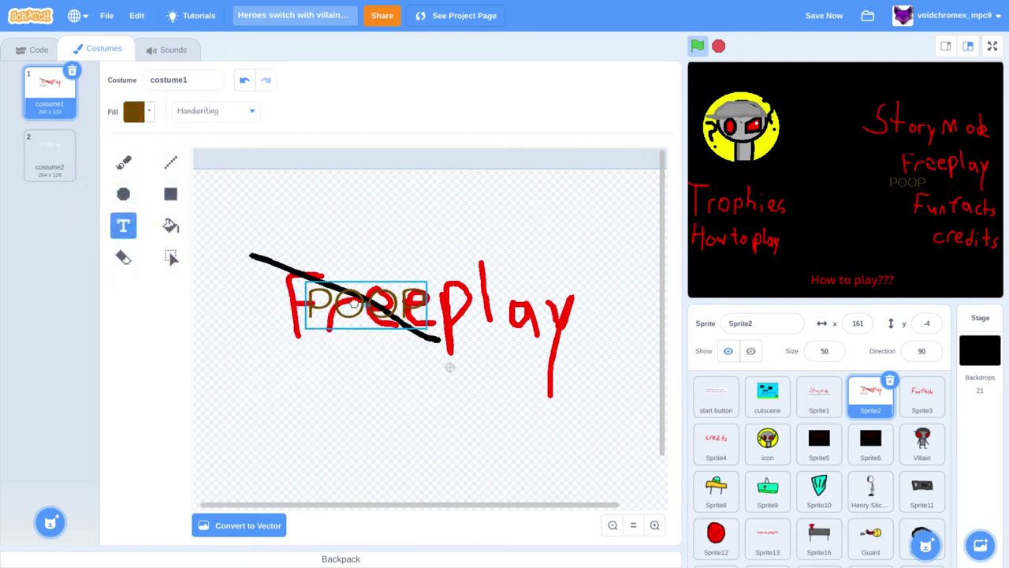
click(377, 404)
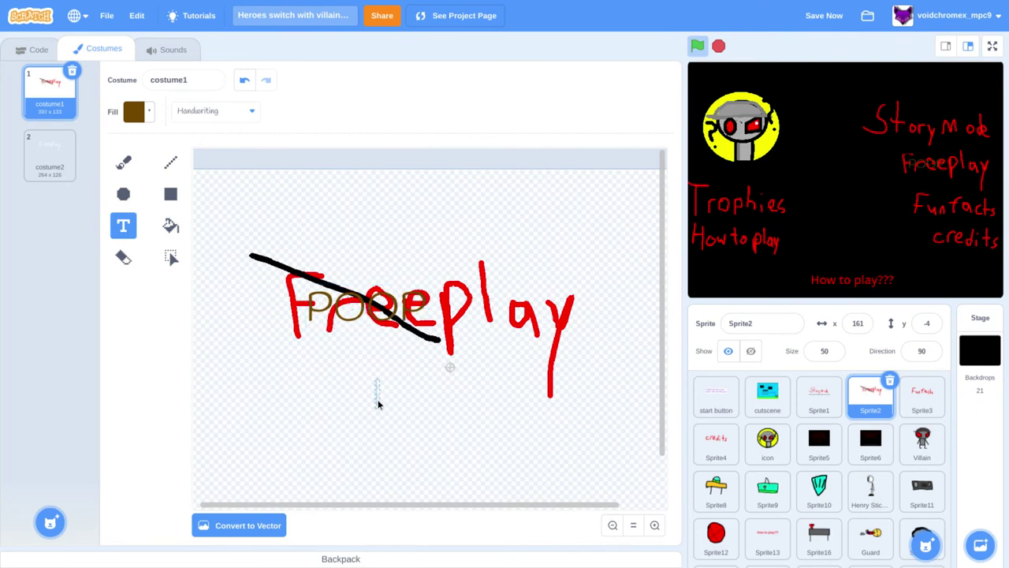
click(68, 159)
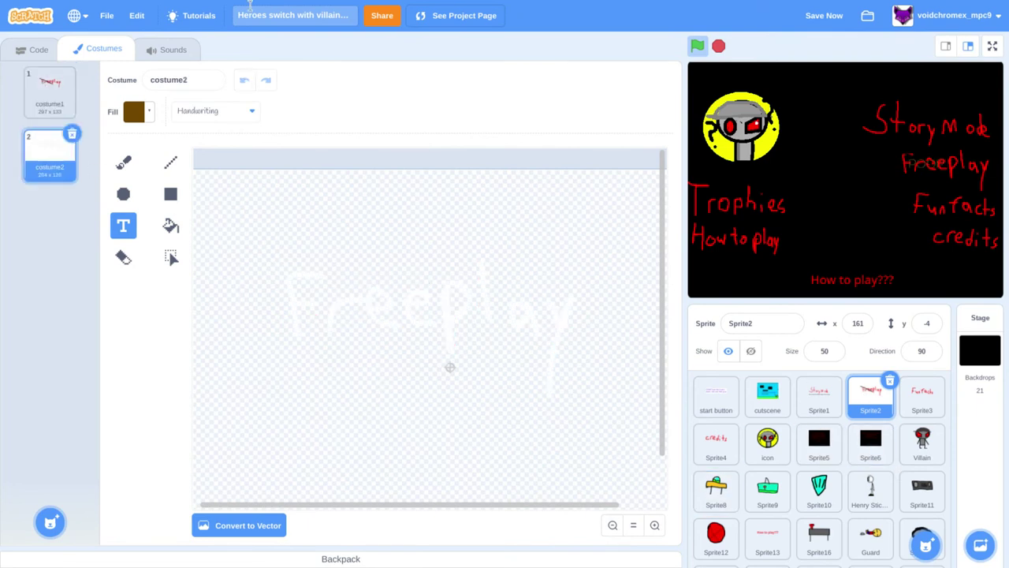
click(38, 108)
- Add the brown Handwriting text "poop" below the Fun facts lettering in Sprite3's costume1
click(944, 393)
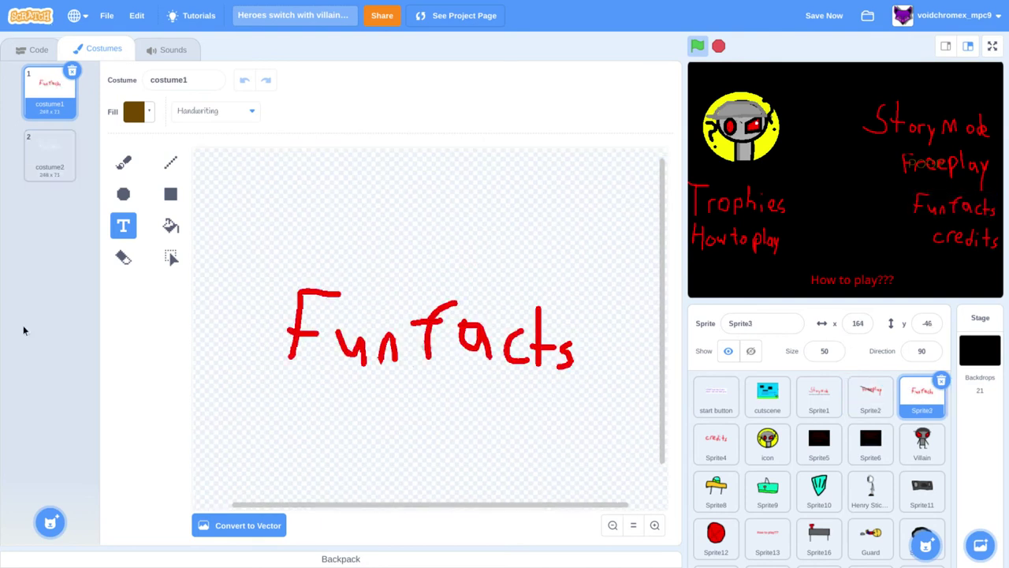
click(302, 383)
text(poop)
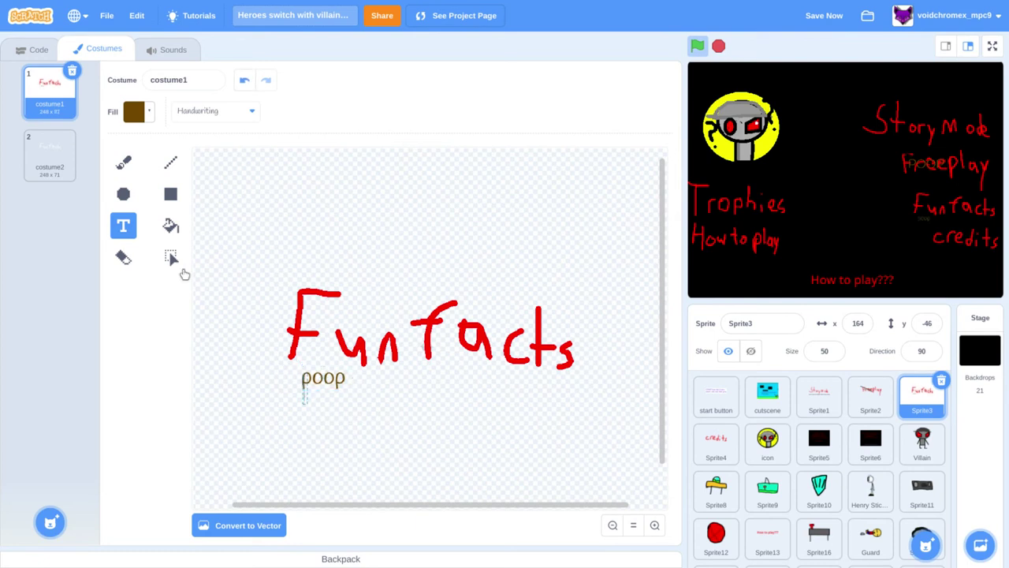
- Convert Sprite3's costume1 to vector and cover the word "Fun" with a filled rectangle set to brightness 0
click(230, 525)
click(124, 175)
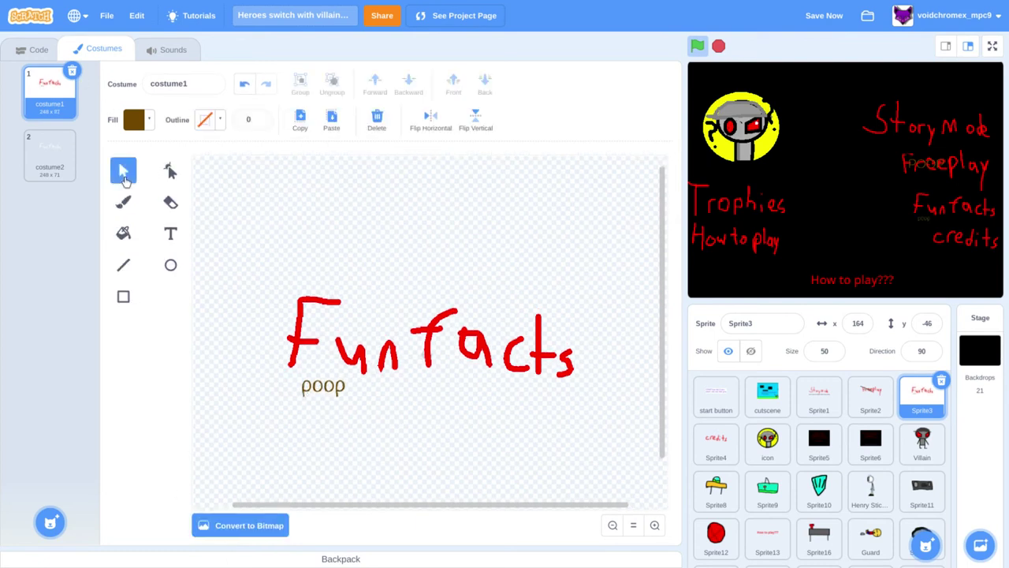
click(123, 297)
drag(252, 276, 409, 382)
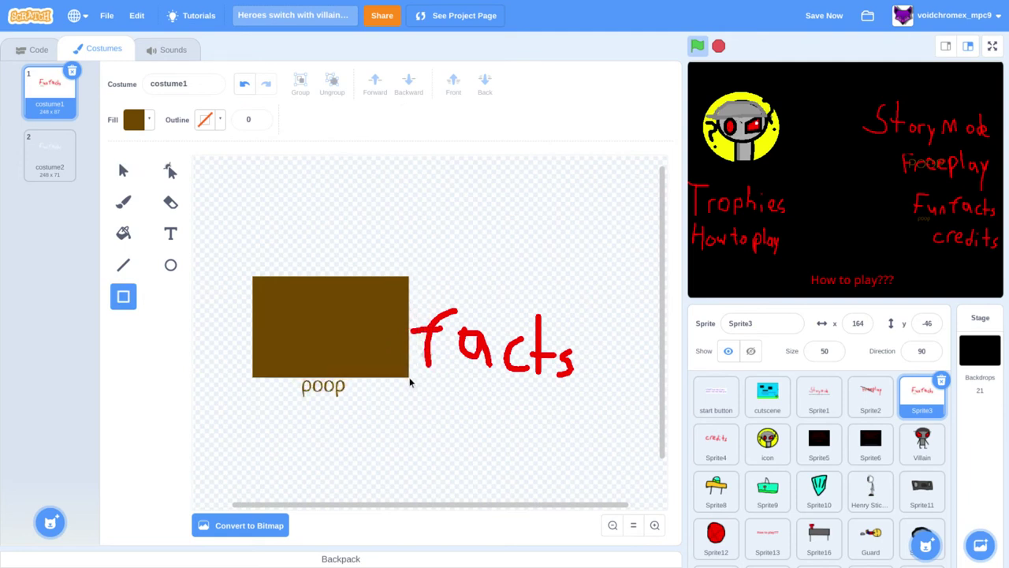
click(134, 120)
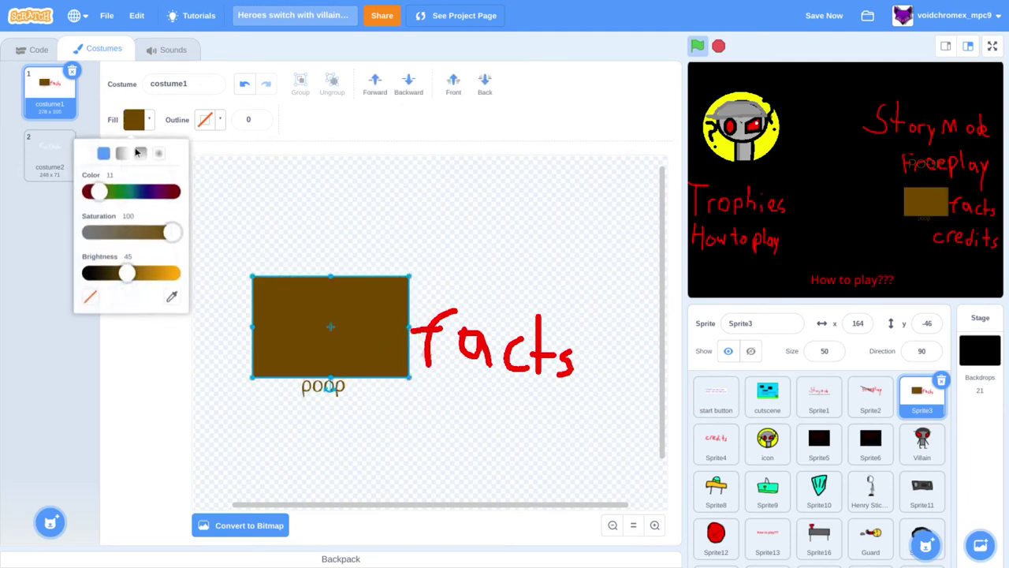
drag(103, 275, 93, 272)
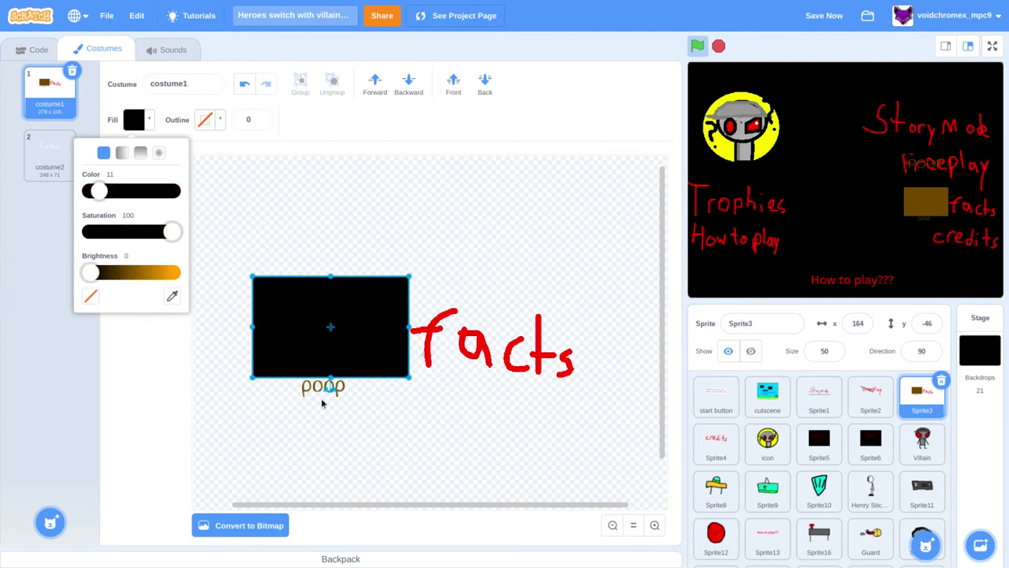
- Set the Text tool's fill to the brown sampled from the "poop" lettering in Sprite3's costume1
click(118, 158)
click(123, 171)
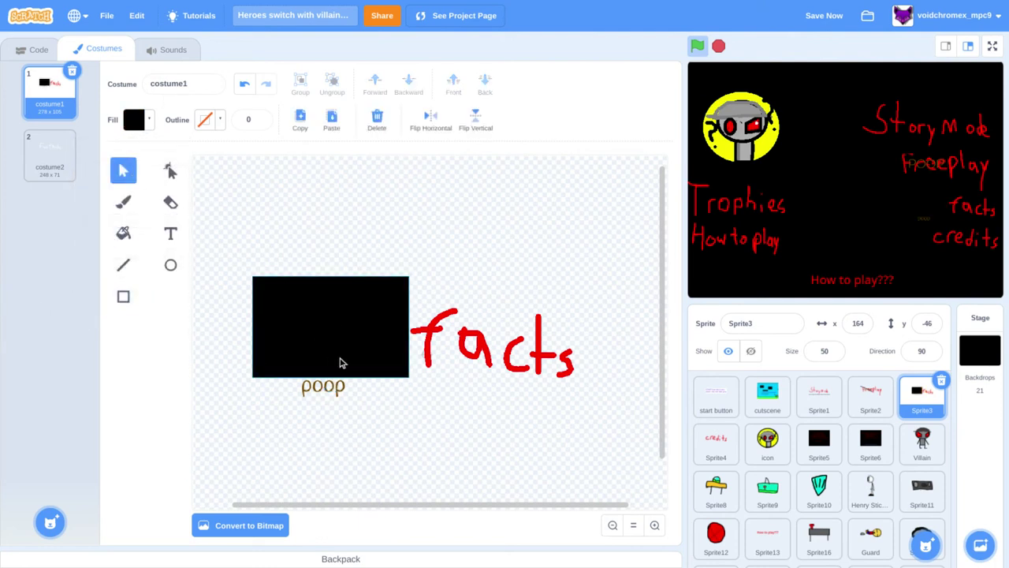
click(342, 388)
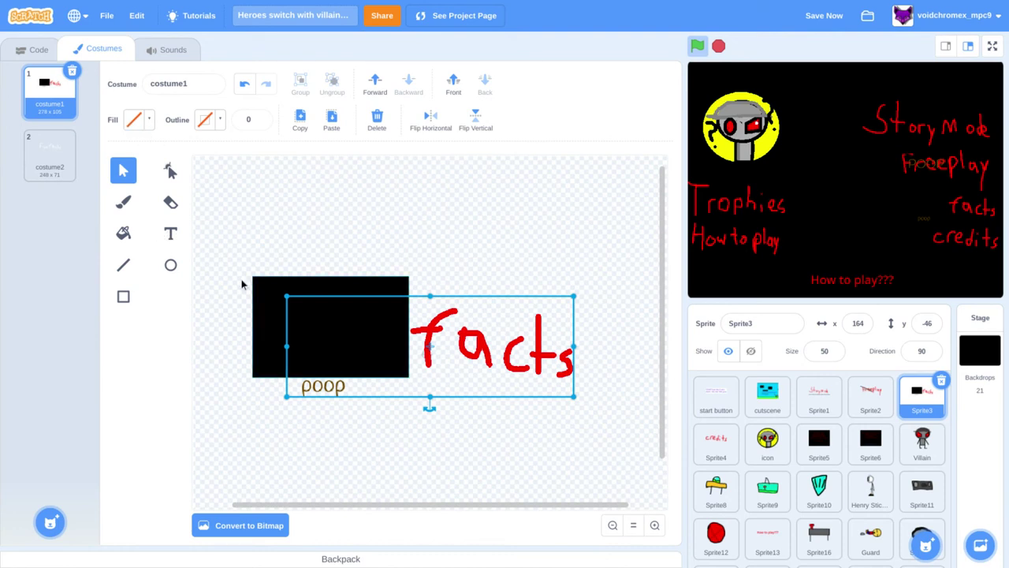
click(171, 233)
click(132, 119)
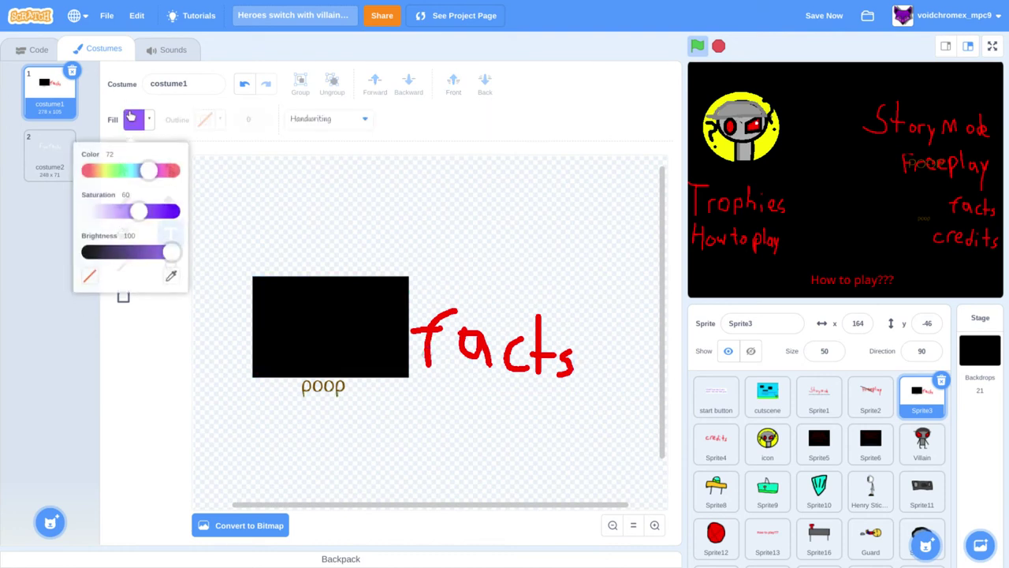
click(172, 271)
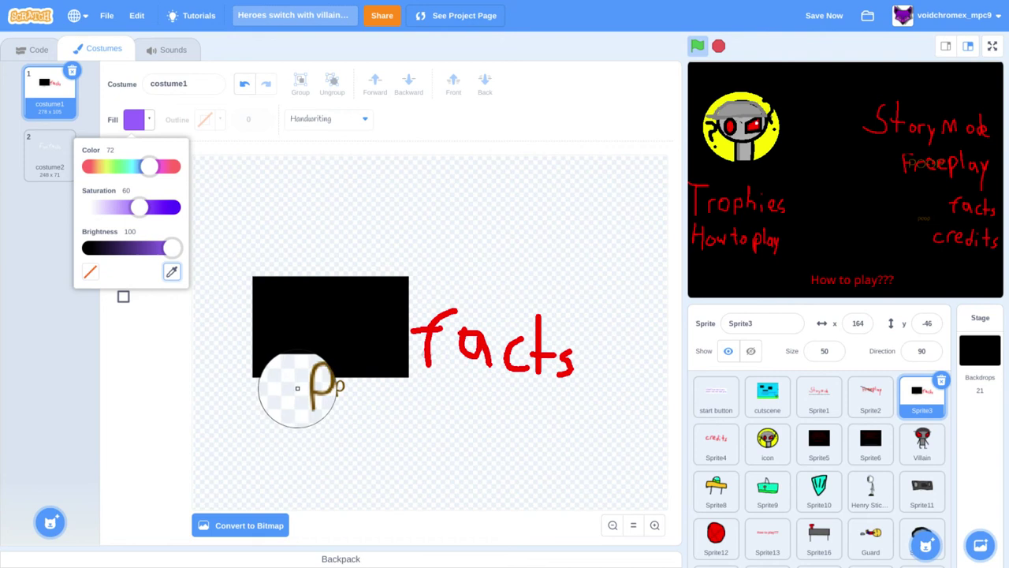
click(302, 390)
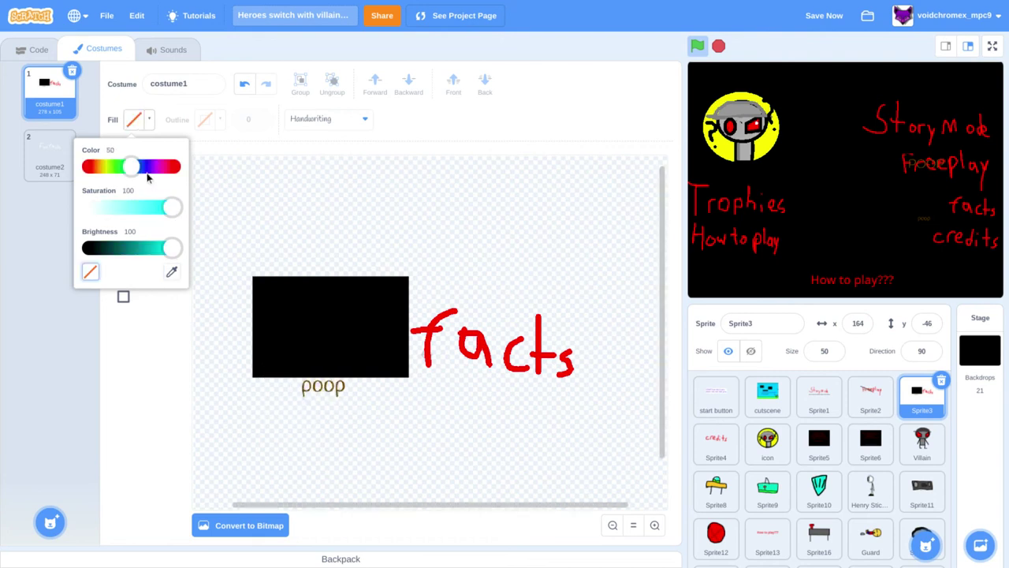
click(175, 272)
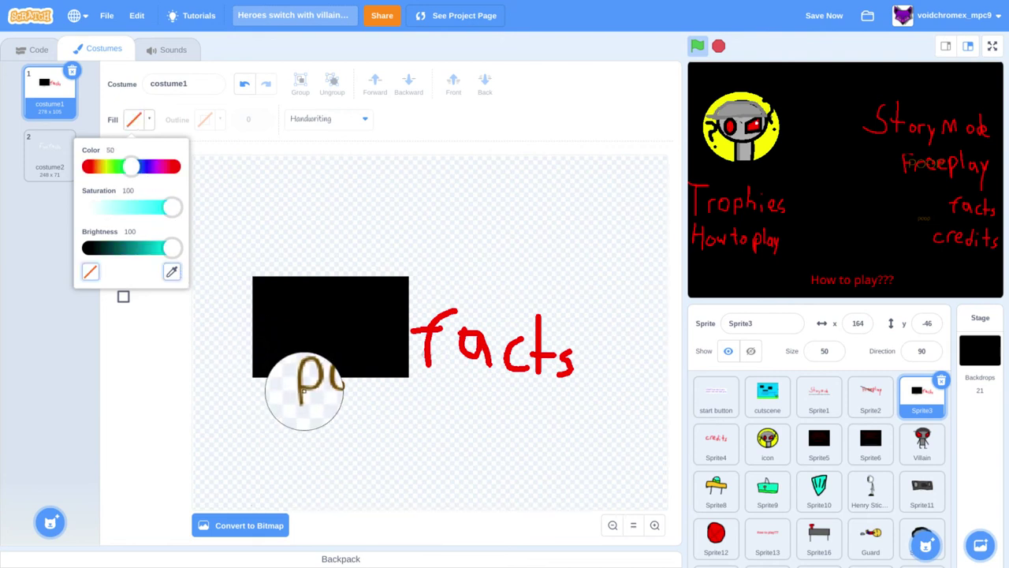
click(304, 386)
- Add the Handwriting text "POOP" on the black rectangle, enlarge it, and center it in front of the word "facts"
click(289, 331)
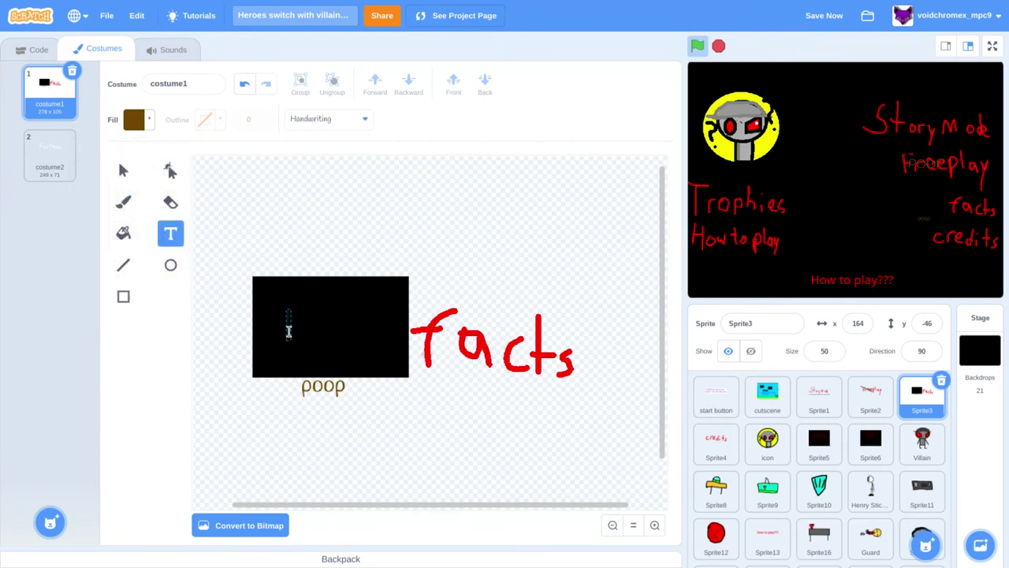
text(POOP)
key(Escape)
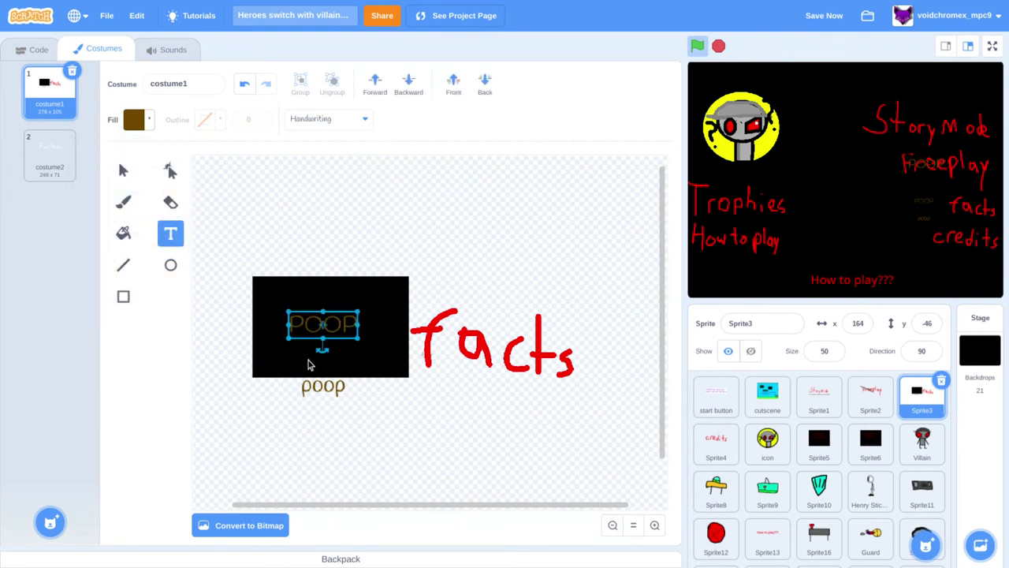
drag(288, 339, 238, 356)
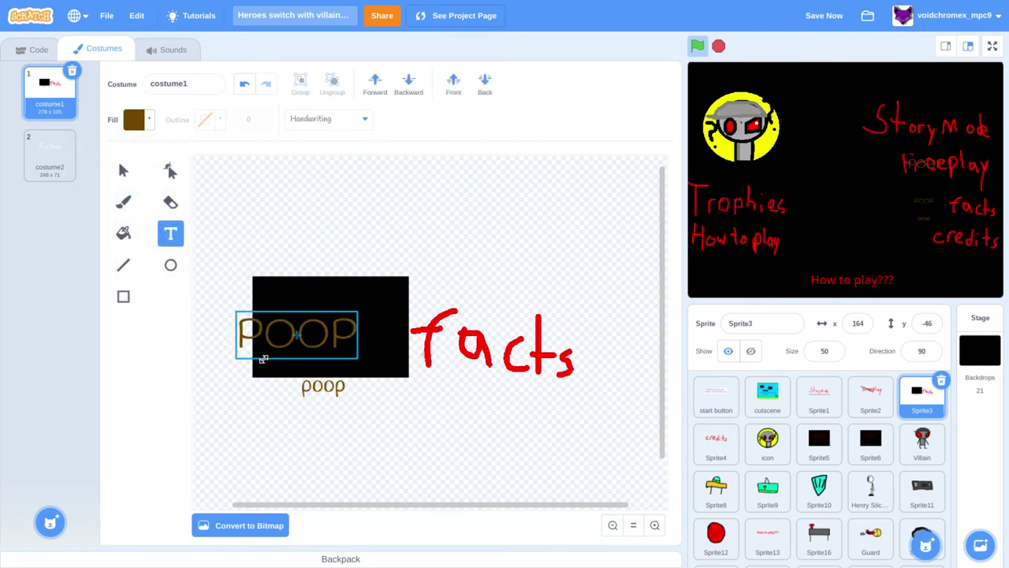
click(310, 348)
drag(311, 348, 317, 351)
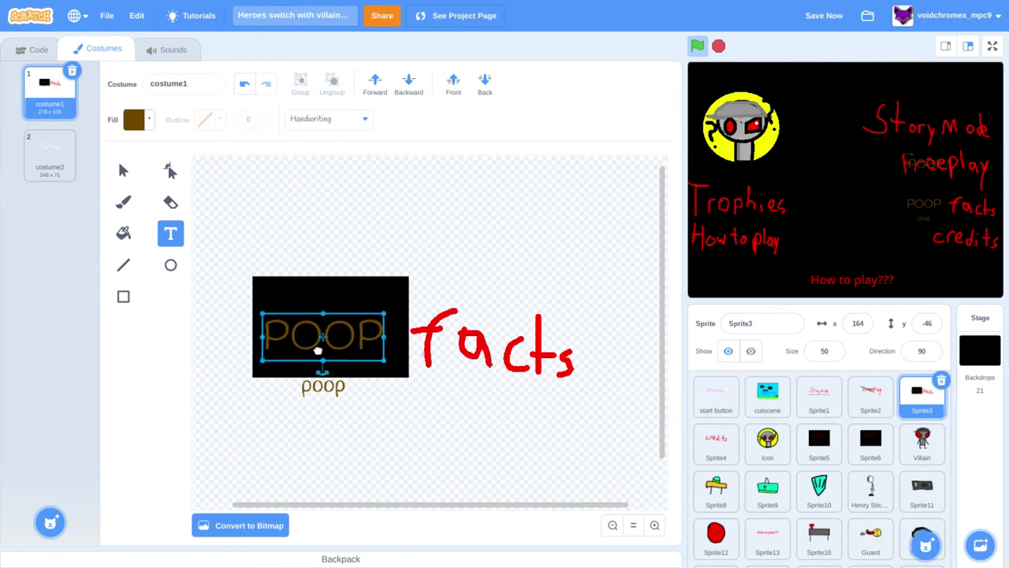
click(481, 405)
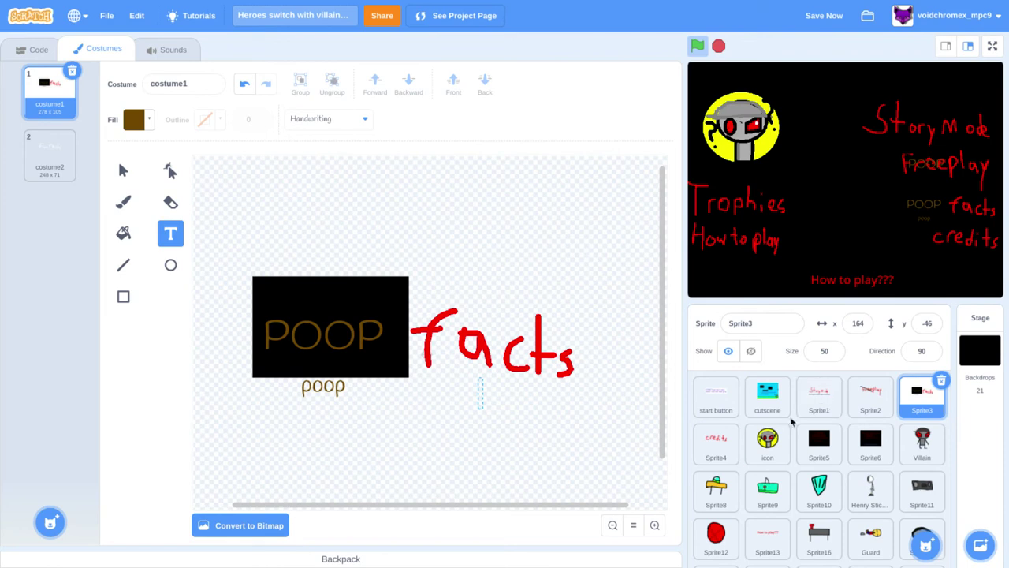
- Delete Sprite4, the credits lettering, and open the Freeplay costume of the icon sprite
click(714, 440)
click(735, 427)
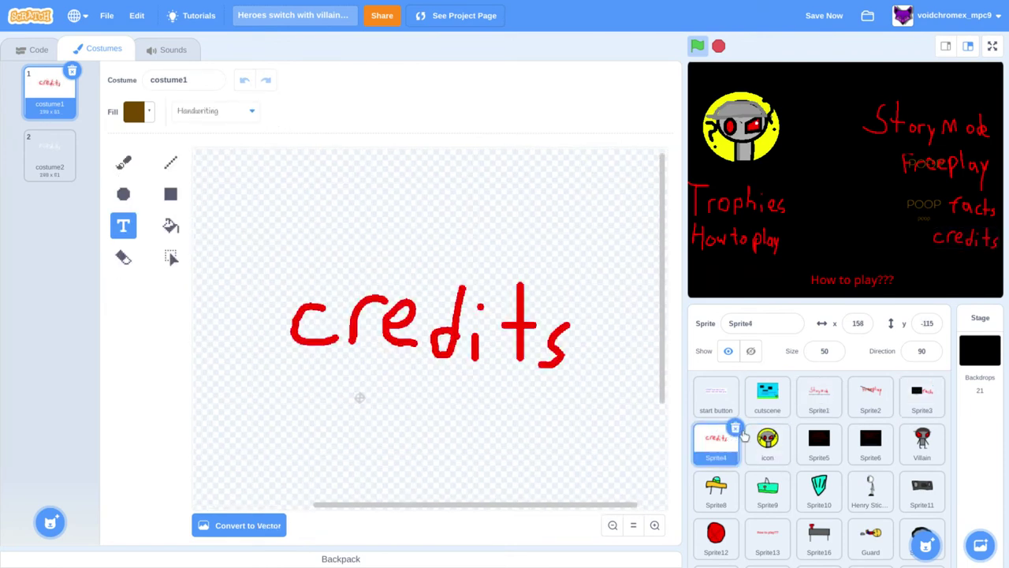
click(760, 441)
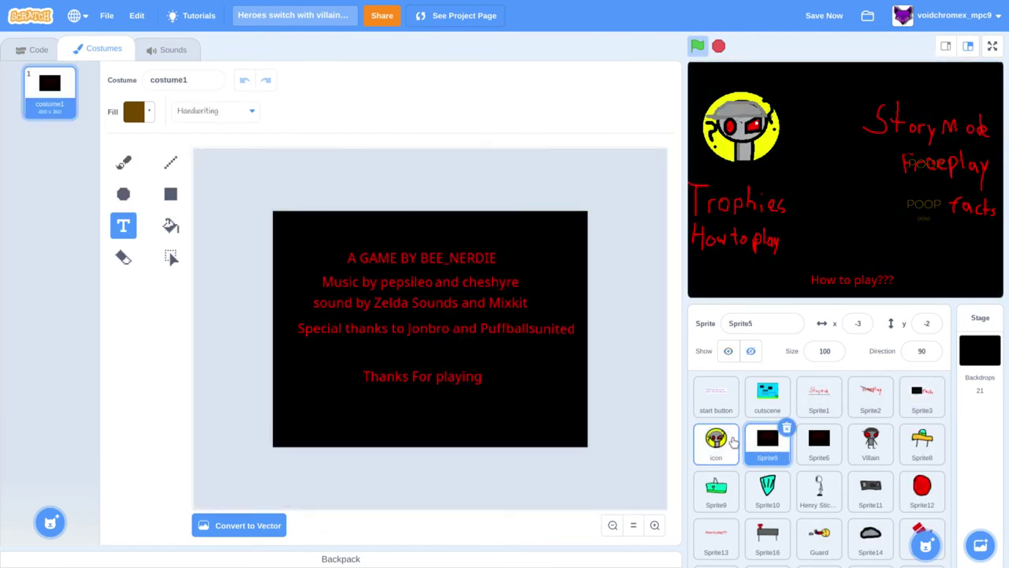
click(732, 441)
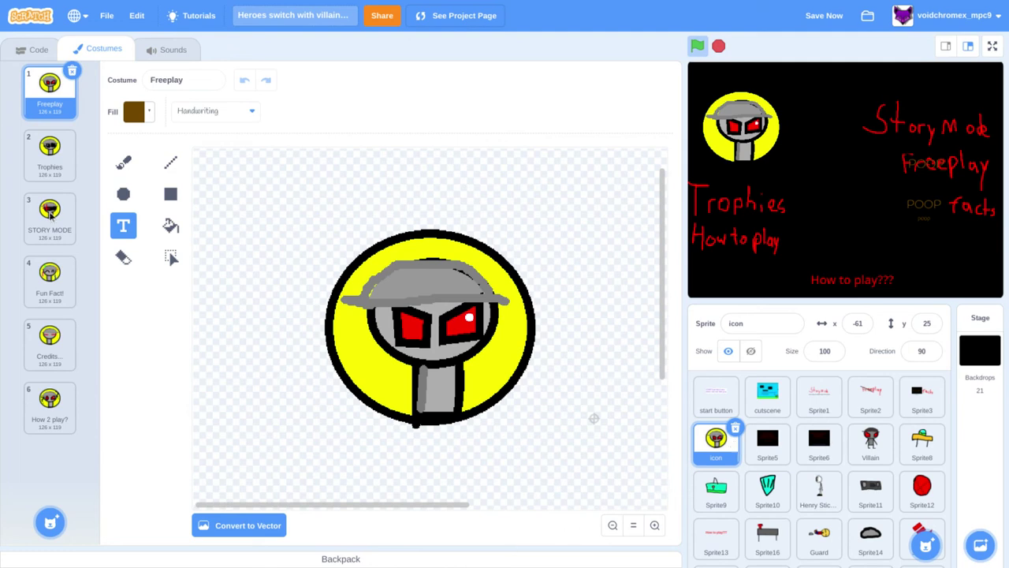
click(125, 194)
drag(275, 250, 333, 274)
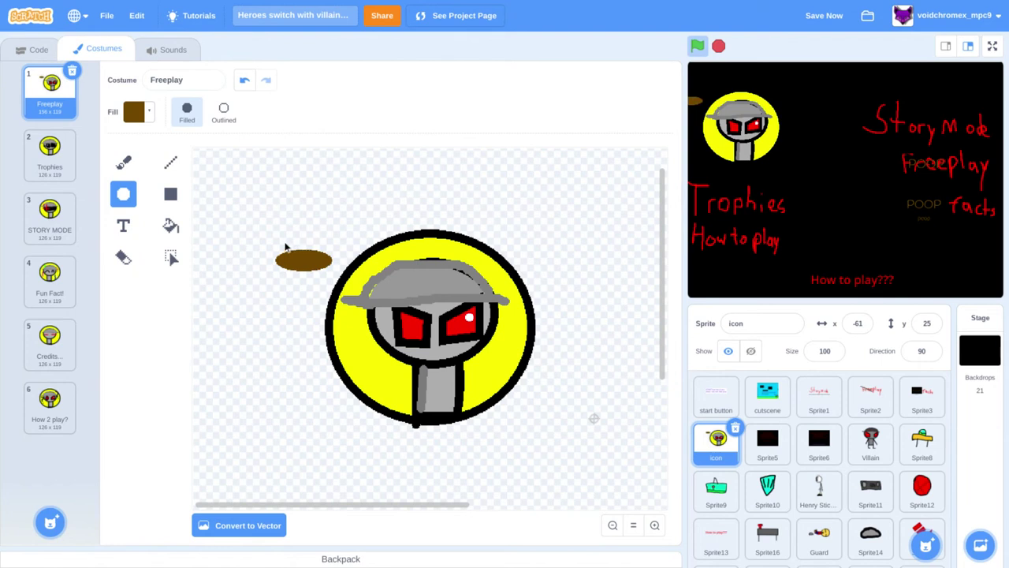
mouse_move(285, 237)
mouse_down()
mouse_move(327, 263)
mouse_move(306, 235)
mouse_move(314, 254)
mouse_up()
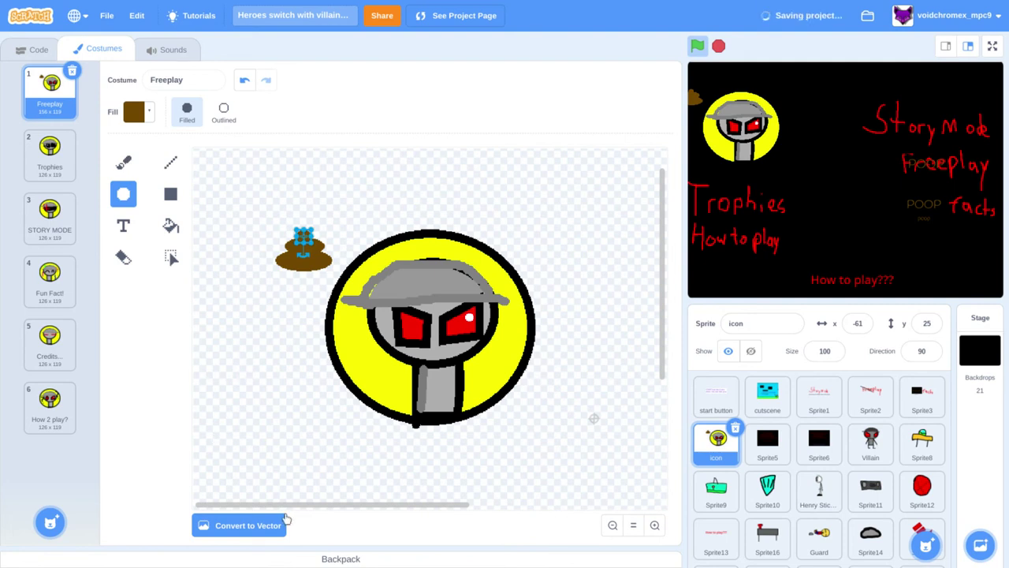
click(244, 80)
click(245, 79)
click(245, 80)
click(244, 80)
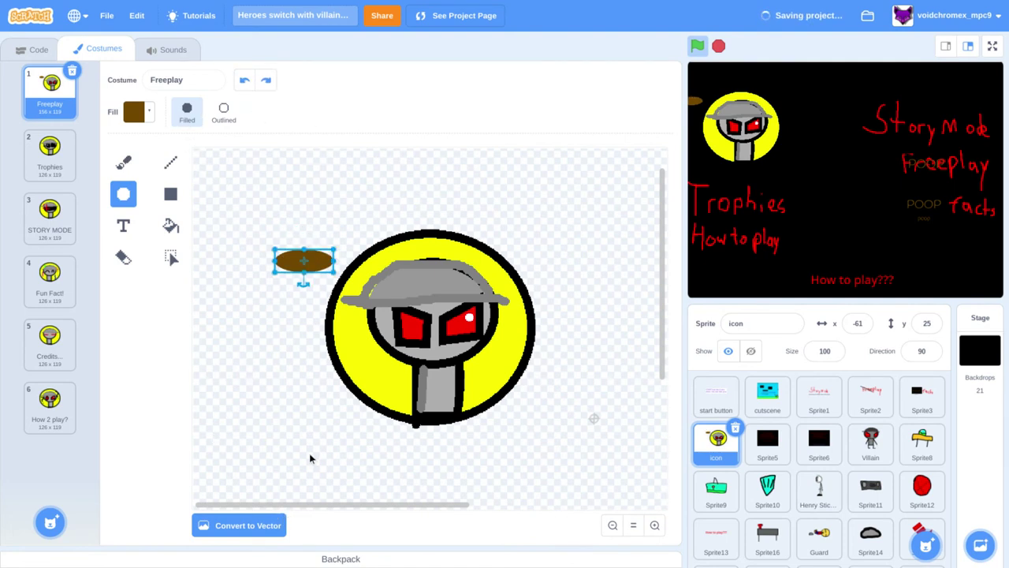
click(245, 80)
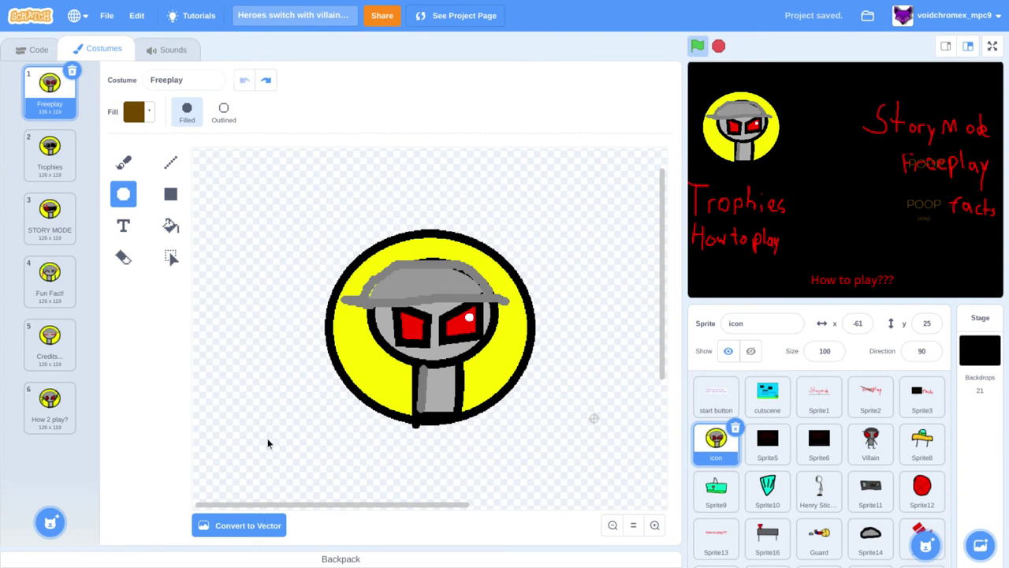
- Convert the icon's Freeplay costume to vector and draw three brown ovals of decreasing size stacked into a poop pile beside the head
click(265, 530)
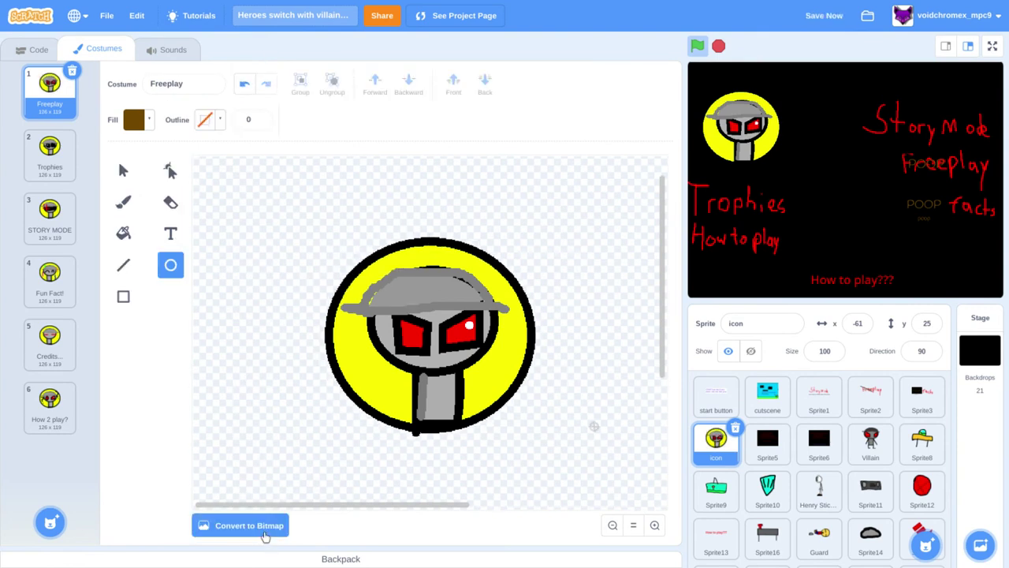
drag(243, 402, 326, 423)
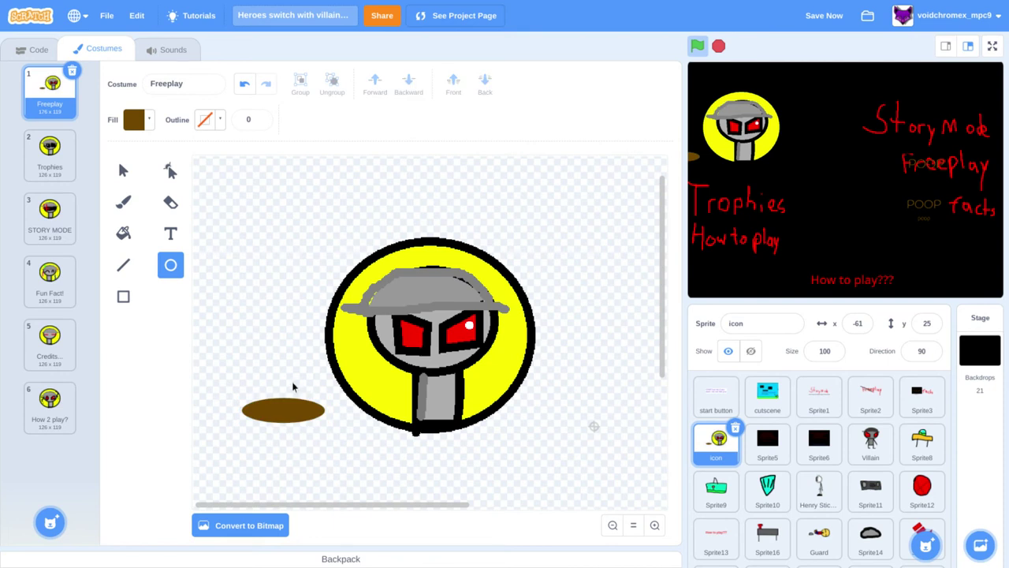
mouse_move(256, 388)
mouse_down()
mouse_move(330, 390)
mouse_move(310, 408)
mouse_move(282, 389)
mouse_move(290, 393)
mouse_up()
click(275, 362)
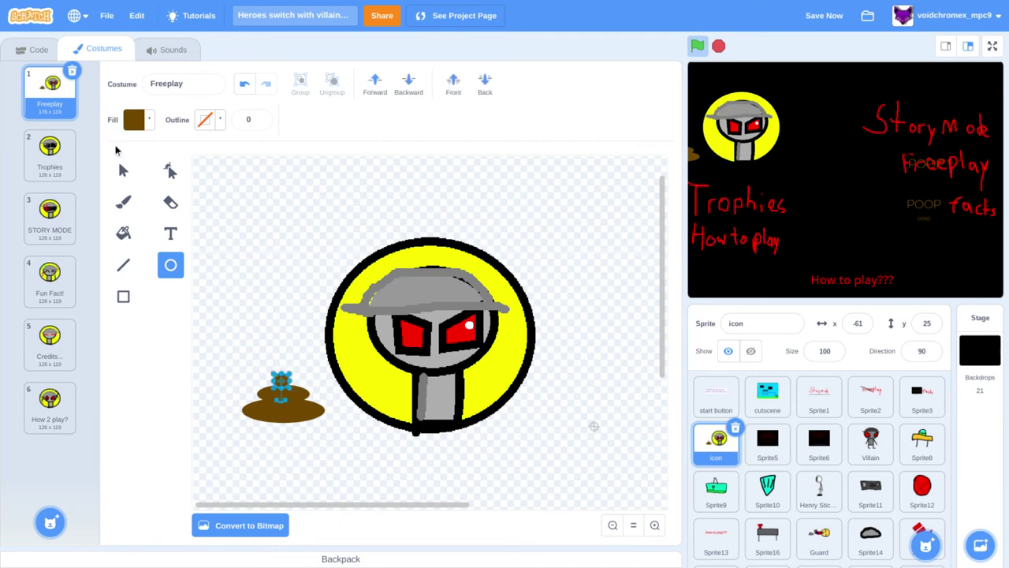
- Move the three stacked brown ovals together onto the character's hat and copy them
click(123, 171)
click(215, 256)
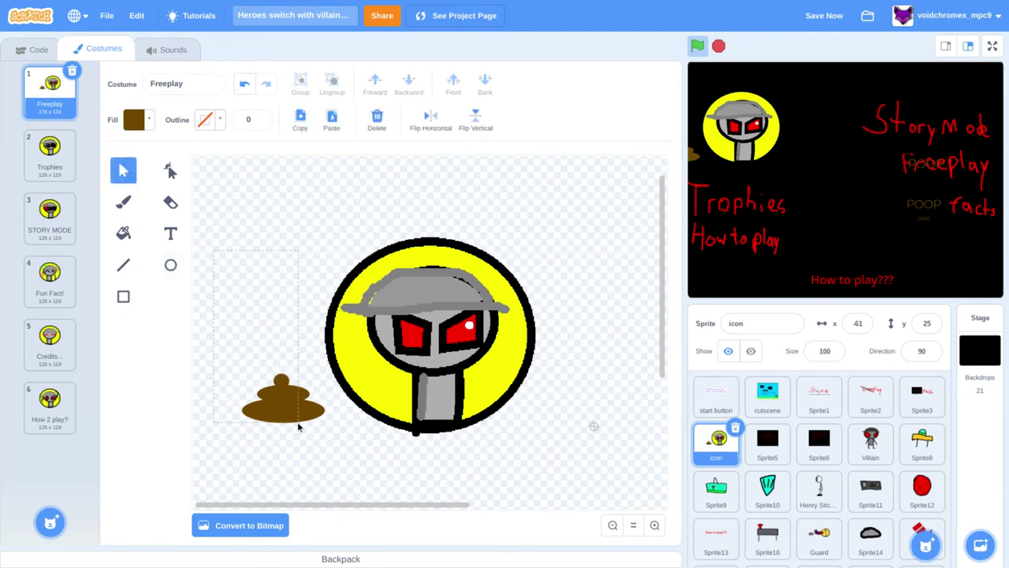
drag(296, 416, 444, 284)
click(299, 116)
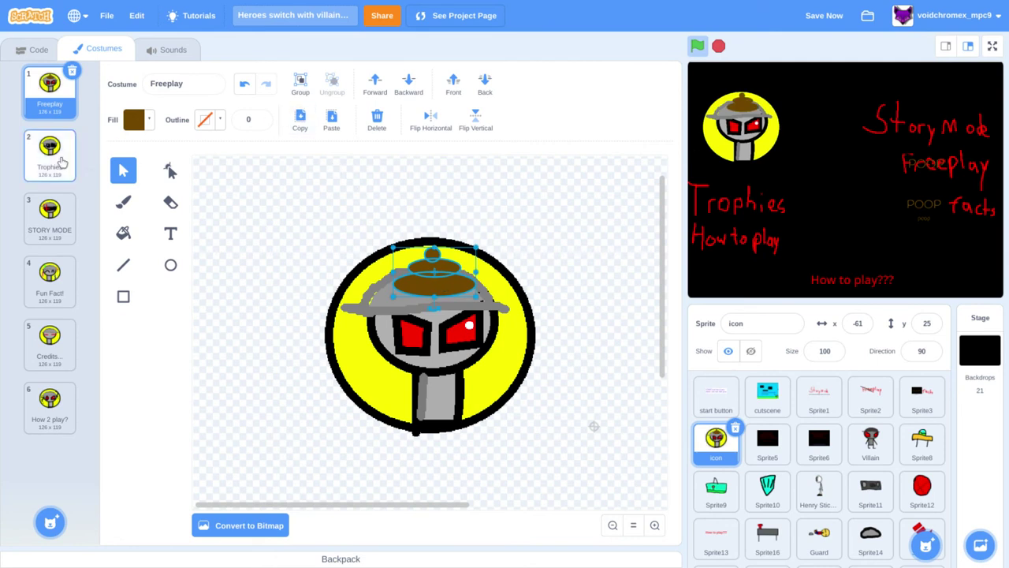
- Paste the poop pile onto the hat in the Trophies costume and over the red cross in the STORY MODE costume
click(59, 162)
click(220, 111)
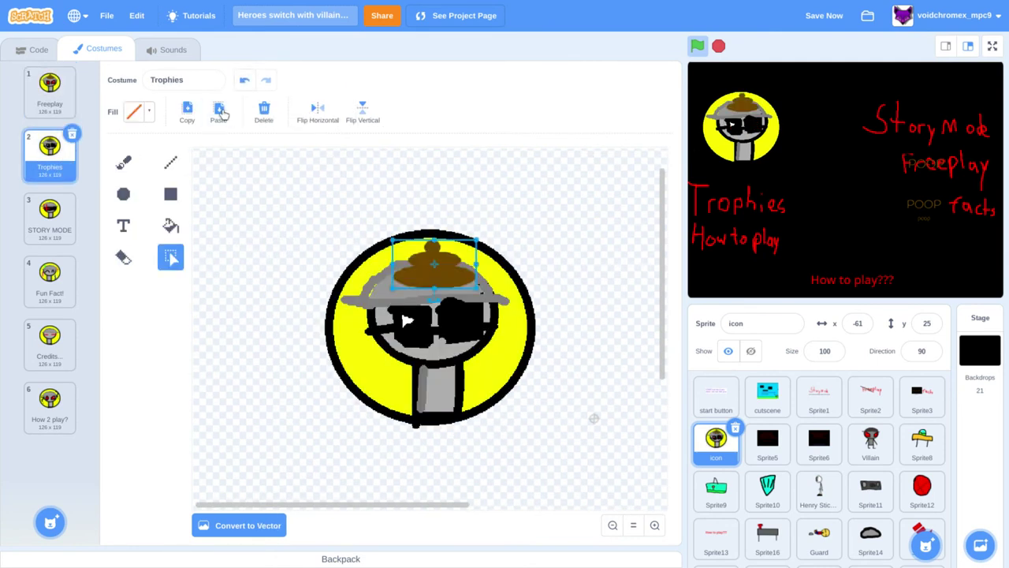
click(69, 201)
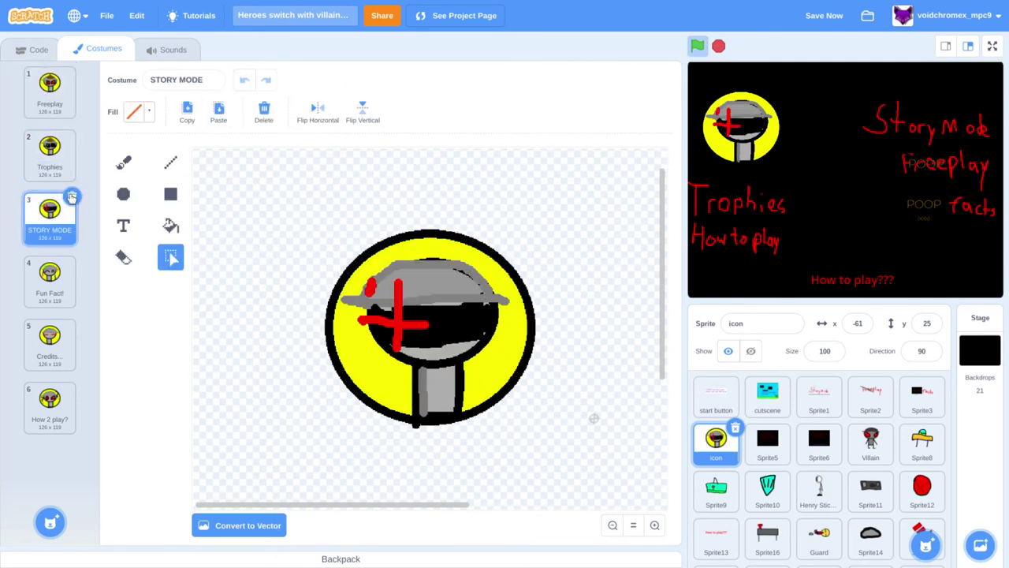
click(218, 111)
drag(432, 260, 398, 325)
- Paste two poop piles into the Fun Fact! costume, covering the green and blue streaks
click(43, 289)
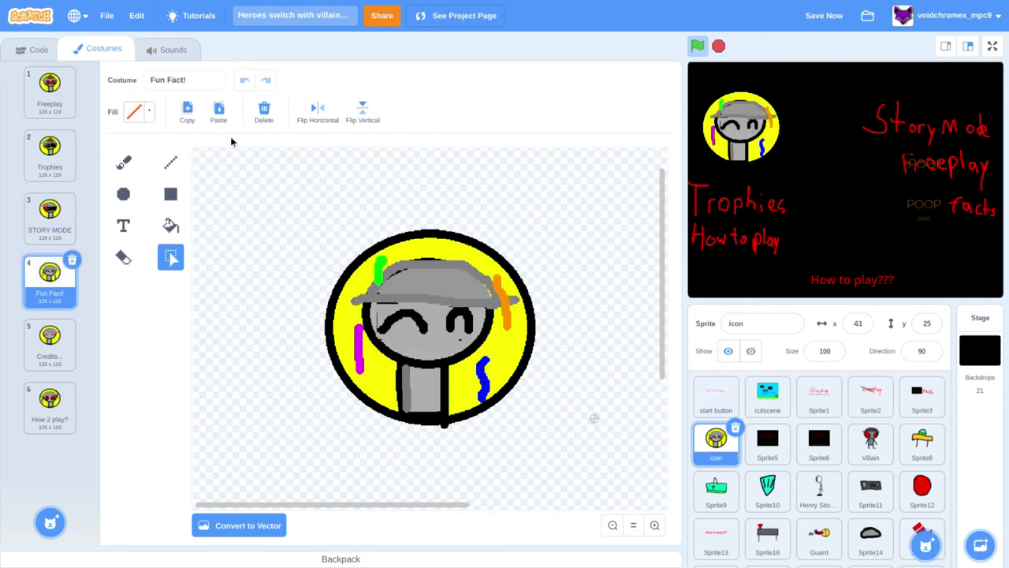
click(218, 114)
drag(435, 273, 491, 400)
click(218, 114)
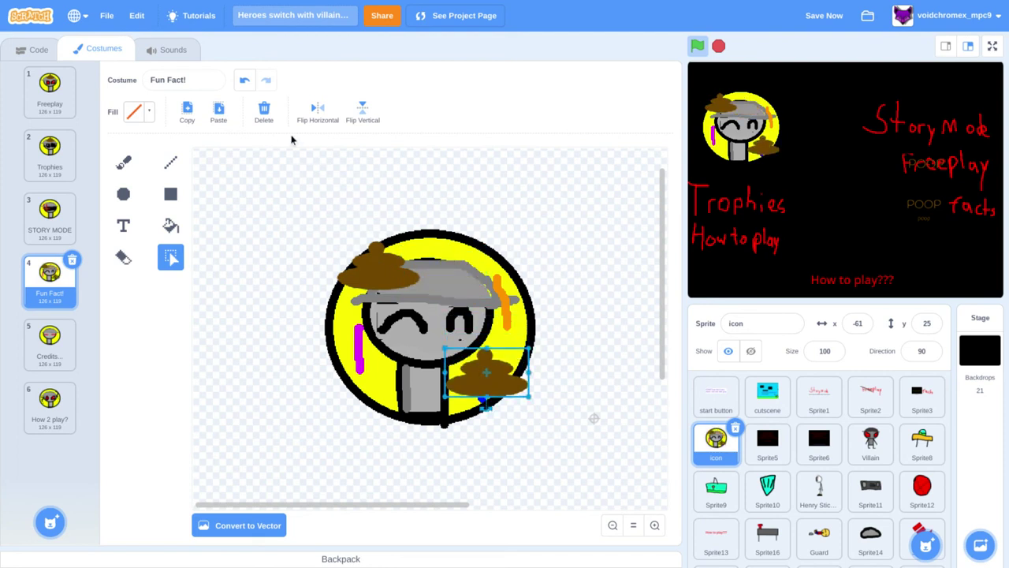
- Paste two poop piles into the How 2 play? costume, placing one over each of the character's eyes
click(28, 368)
click(49, 403)
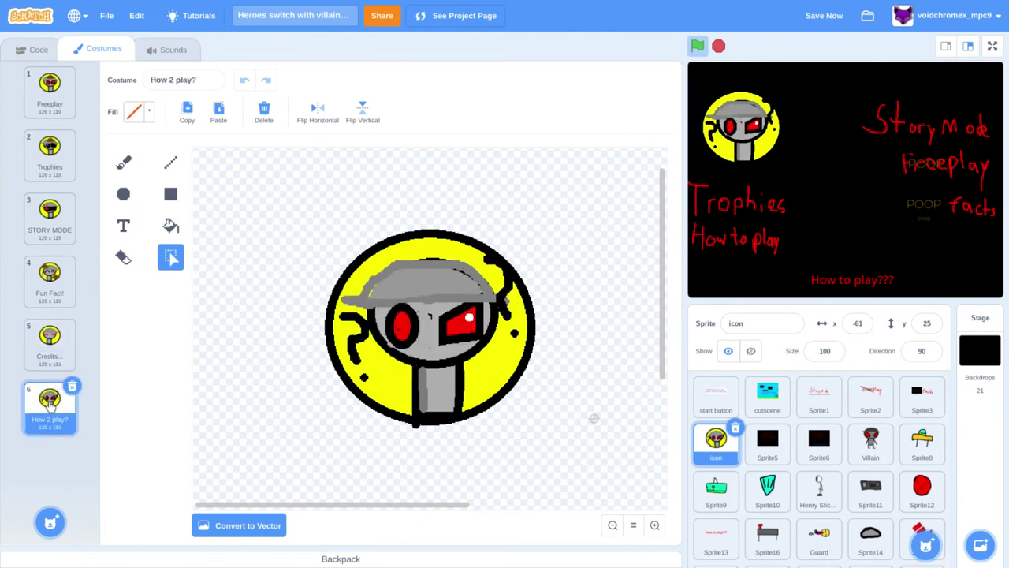
click(219, 111)
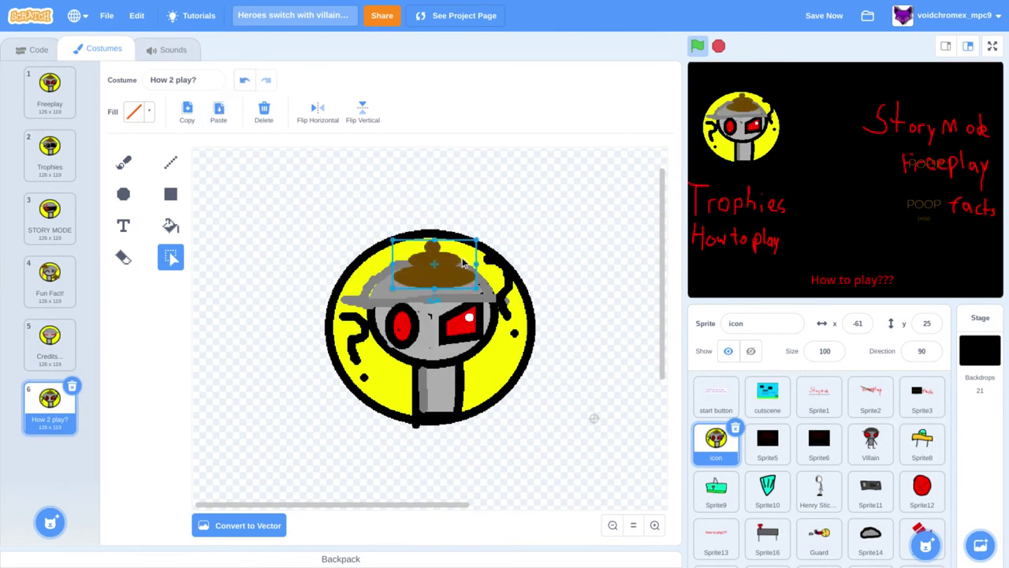
drag(447, 263, 471, 318)
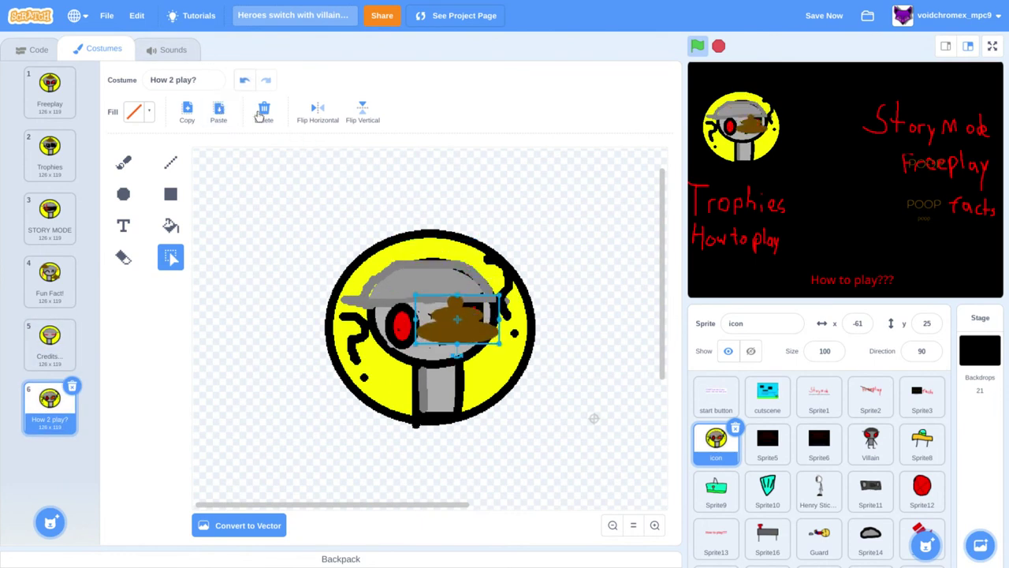
click(219, 111)
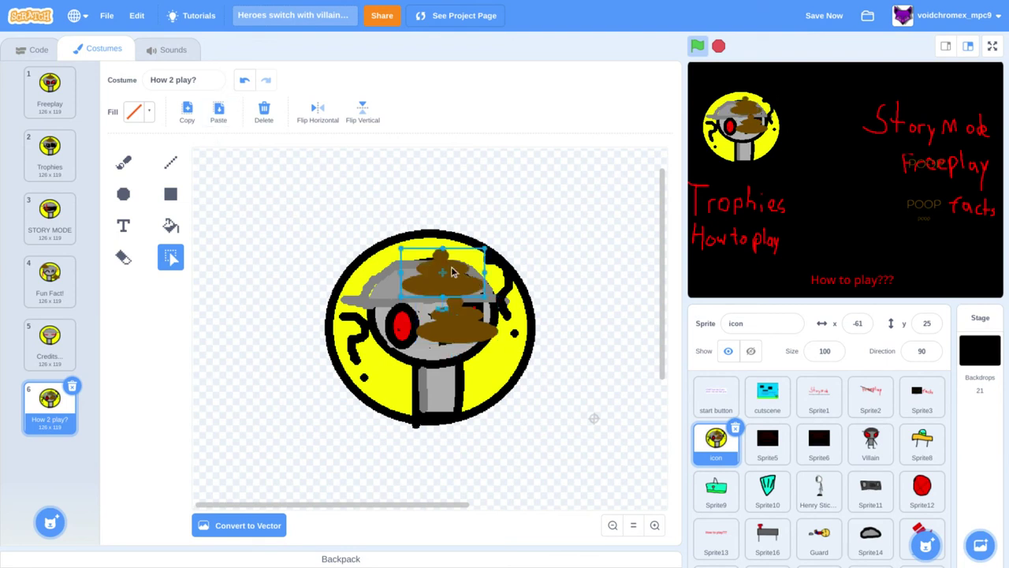
drag(452, 274, 413, 325)
click(556, 345)
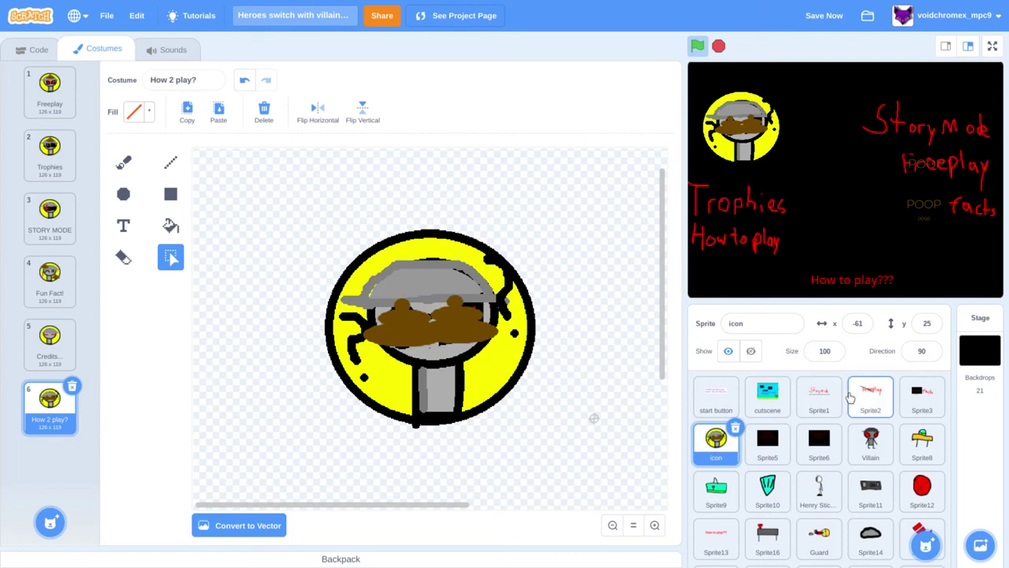
- Convert the Villain sprite's costume3 to vector artwork
click(781, 438)
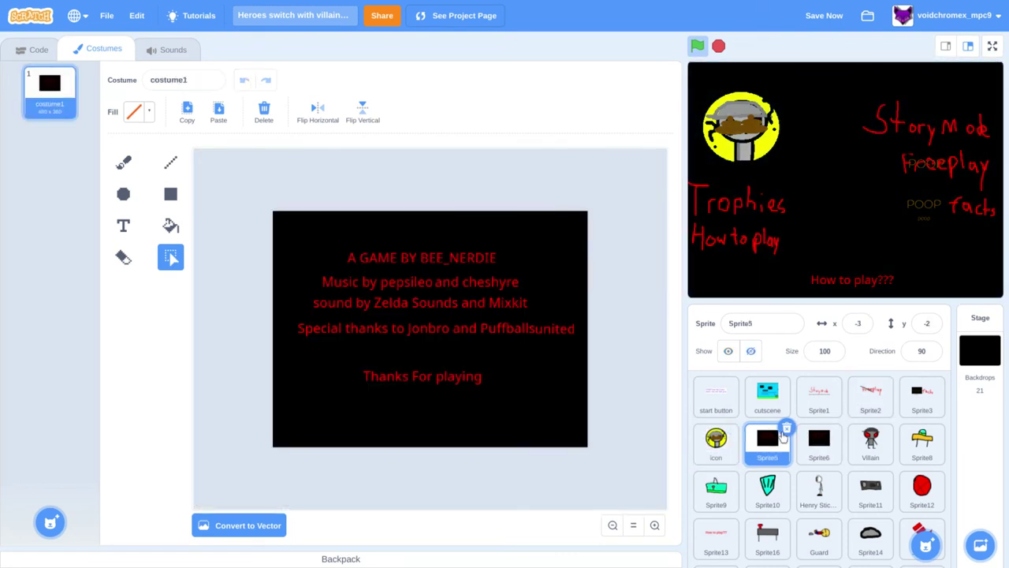
click(830, 468)
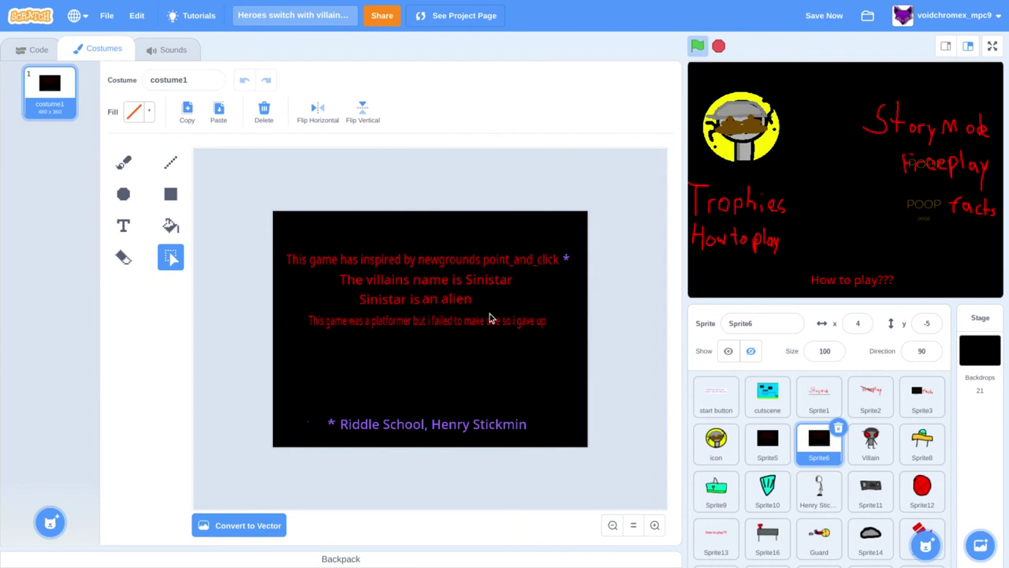
click(870, 443)
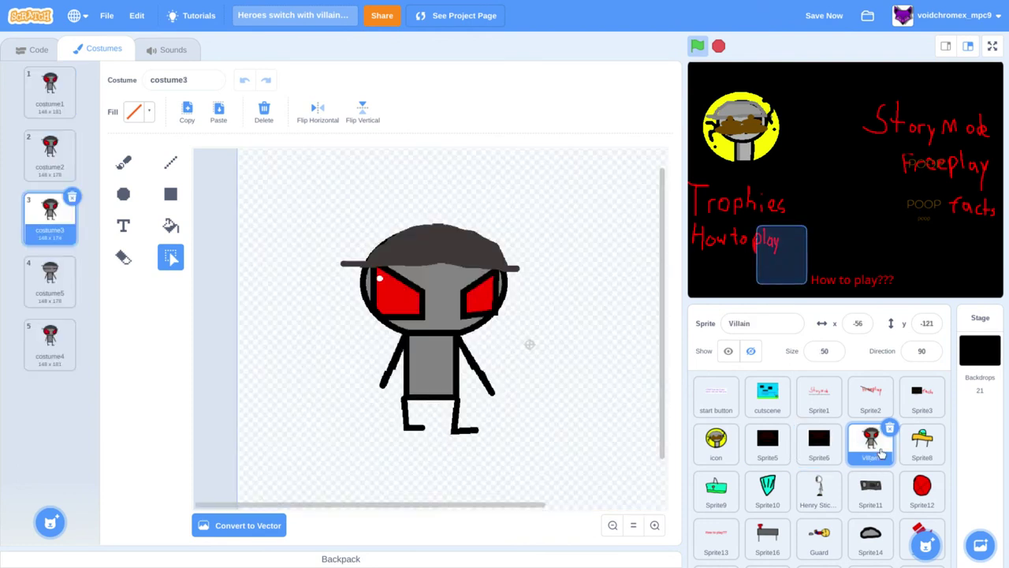
click(122, 164)
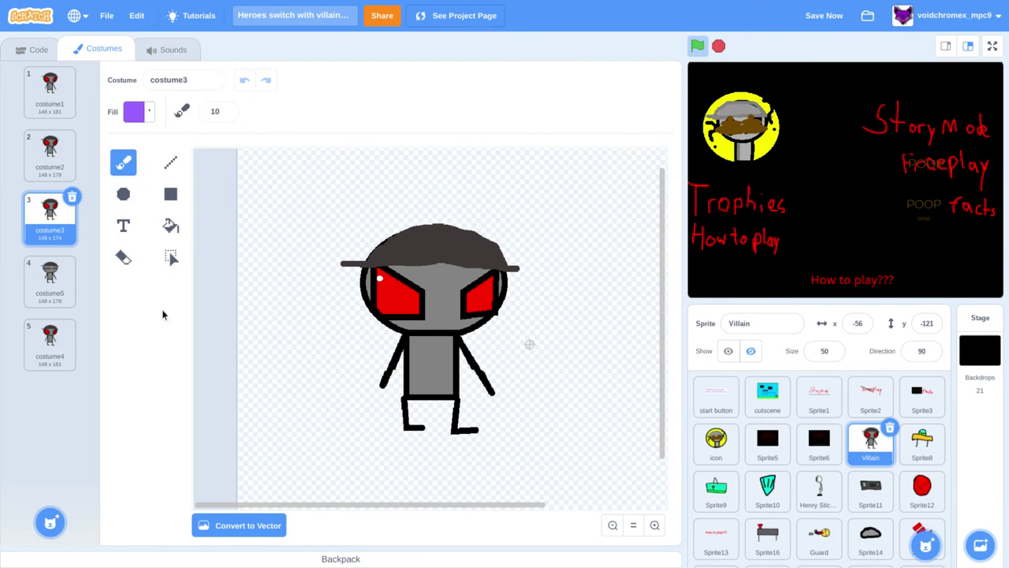
click(241, 522)
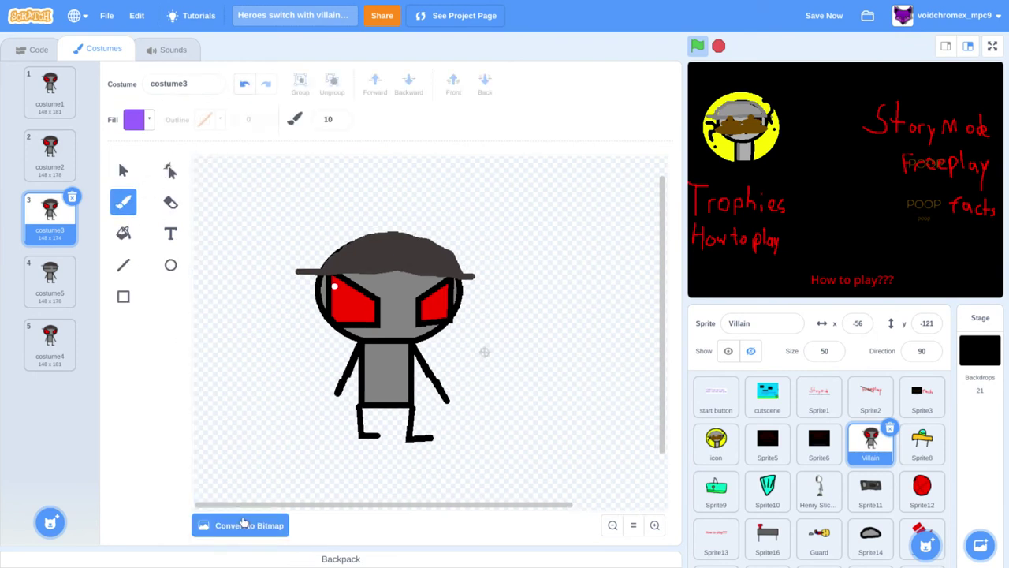
click(123, 170)
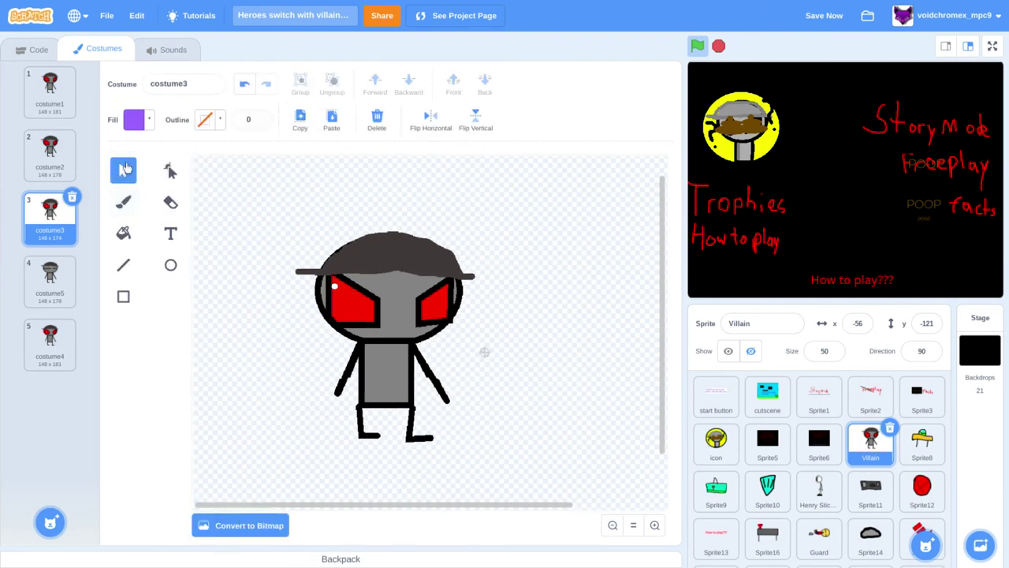
- Paste the poop pile onto the Villain's body in costume3, copy it, and place a second pile on the hat
click(328, 120)
drag(366, 251, 356, 315)
drag(327, 280, 293, 266)
drag(344, 309, 395, 388)
click(301, 122)
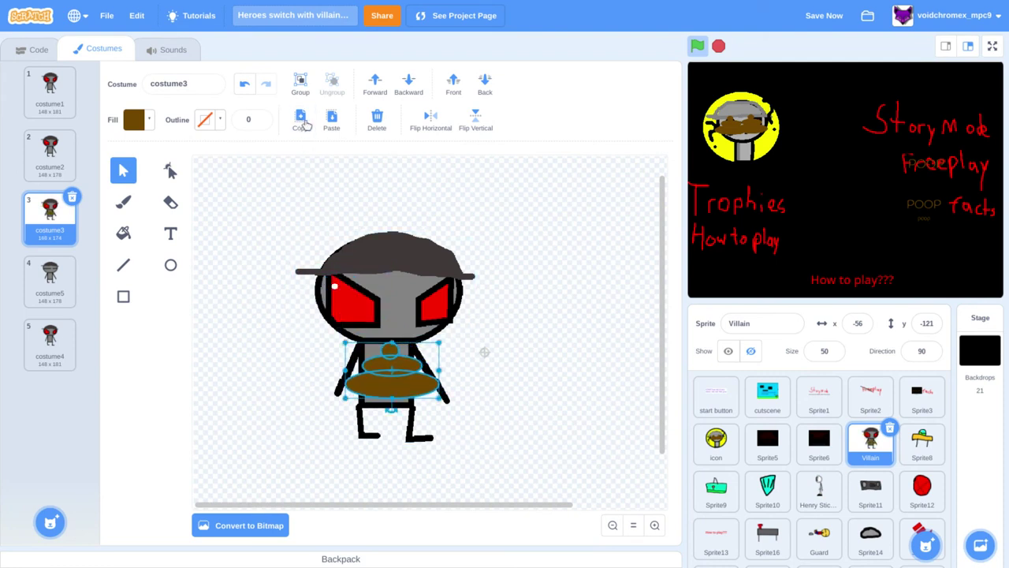
click(331, 119)
drag(417, 297, 416, 231)
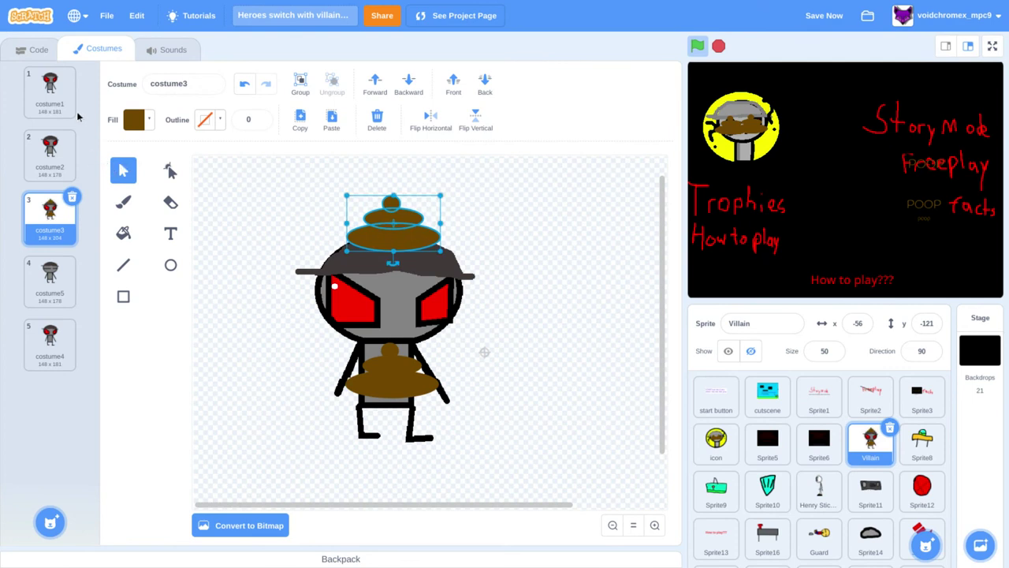
- Paste poop piles onto the Villain's body and hat in costume1, and onto the hat in costume2
click(61, 93)
click(220, 112)
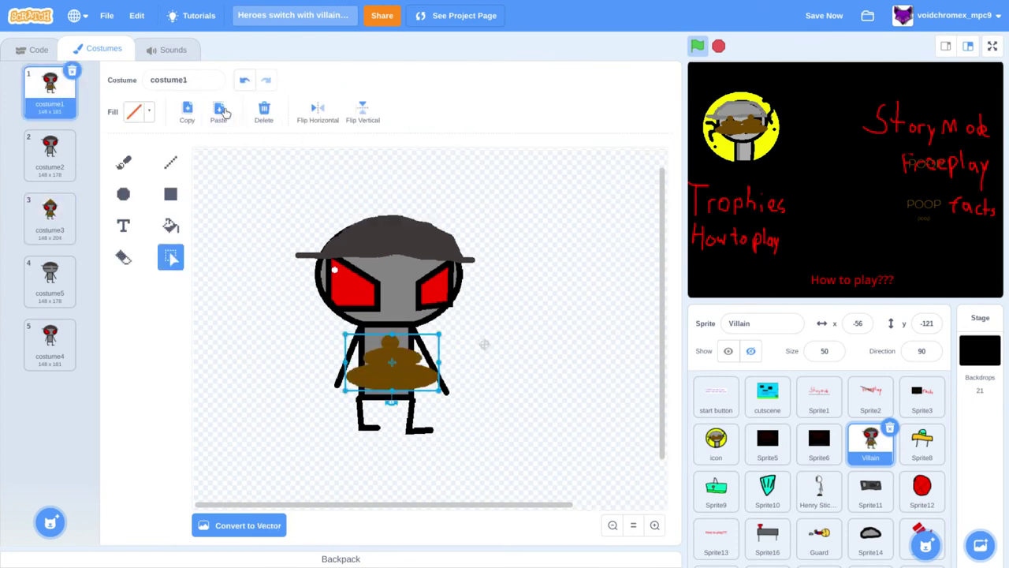
click(213, 118)
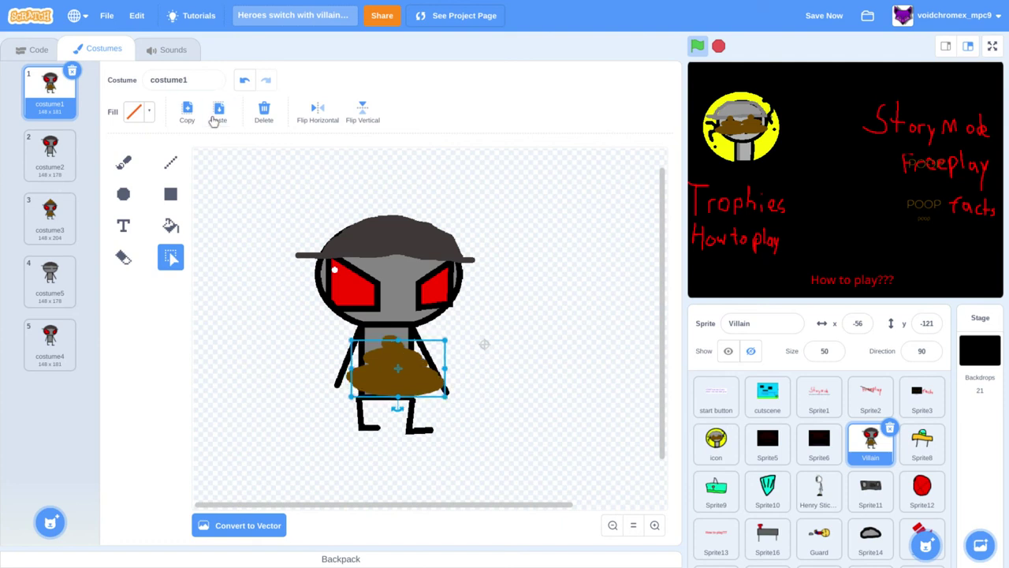
drag(427, 359, 396, 211)
click(50, 150)
click(219, 112)
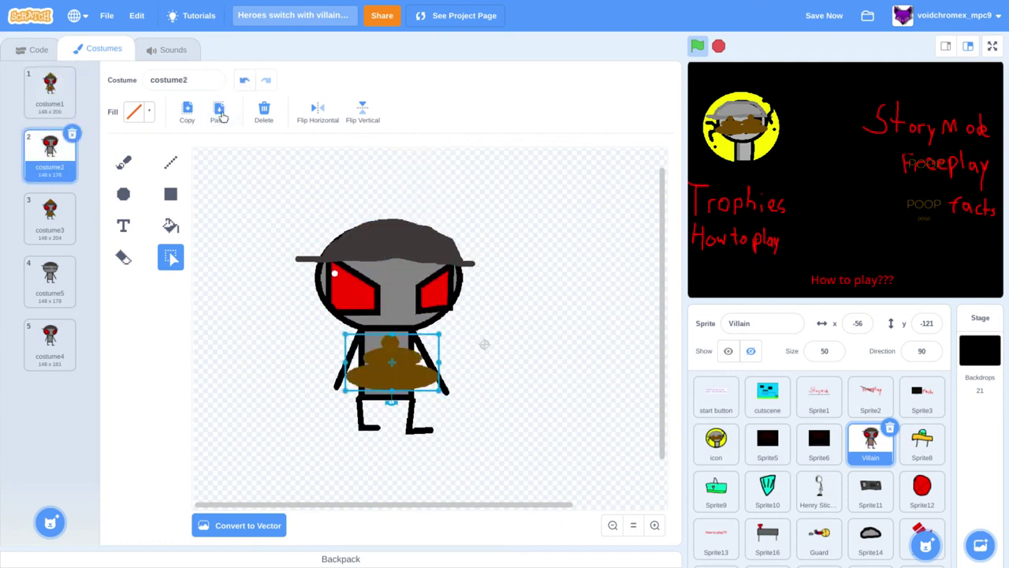
drag(430, 366, 426, 226)
- Paste two poop piles each into the Villain's costume5 and costume4, one on the body and one on the hat
click(52, 292)
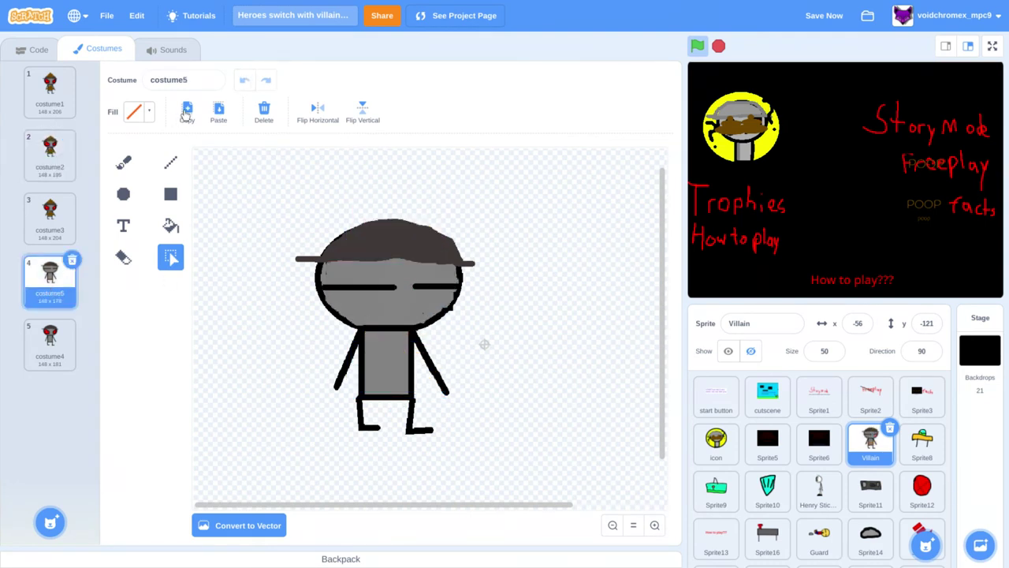
click(219, 112)
click(221, 112)
drag(429, 381, 427, 229)
click(49, 339)
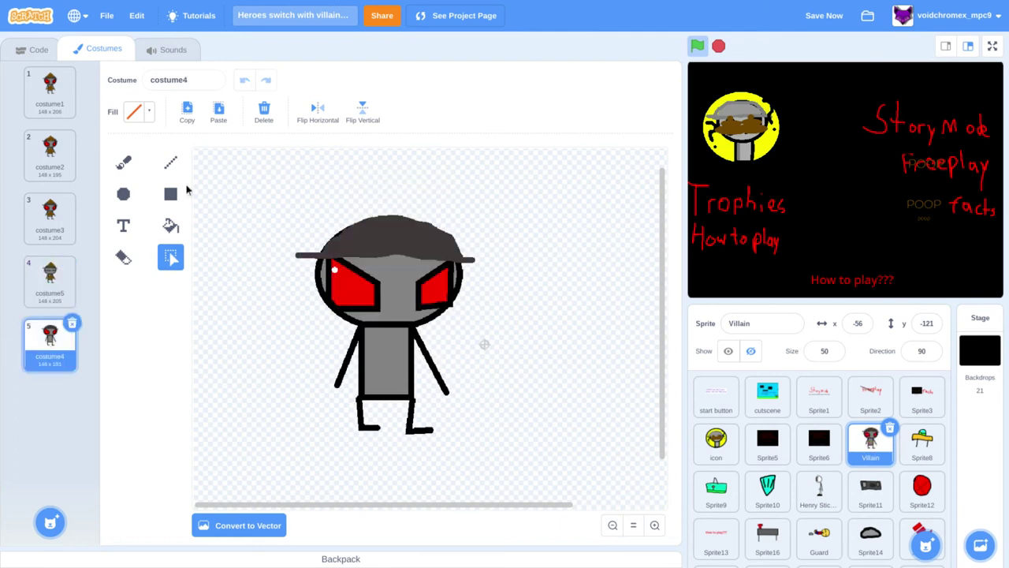
click(219, 112)
click(218, 112)
drag(402, 358, 386, 215)
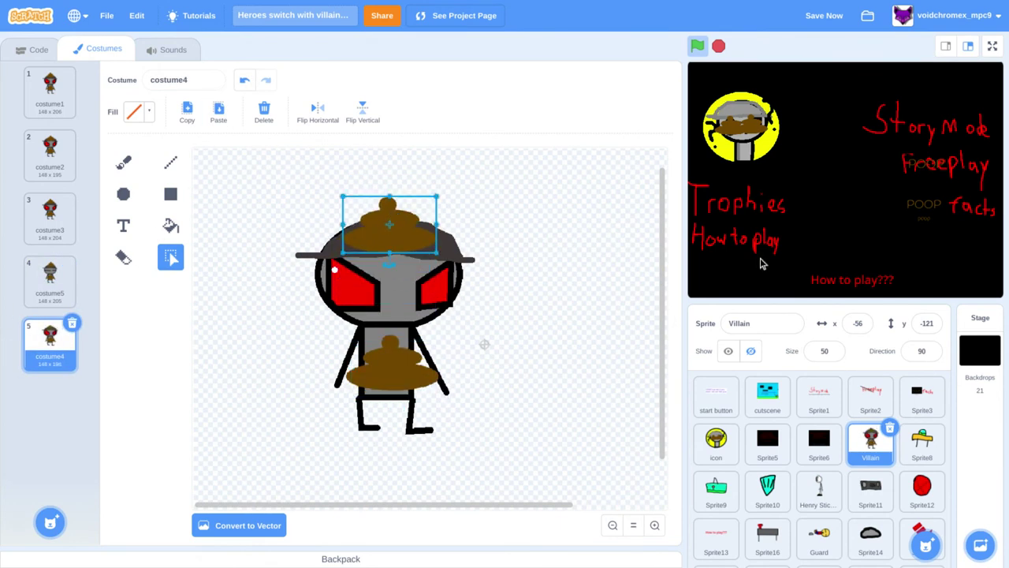
- Fill the yellow tabletop in Sprite8 with brown, using color 14, saturation 100 and brightness 54
click(922, 449)
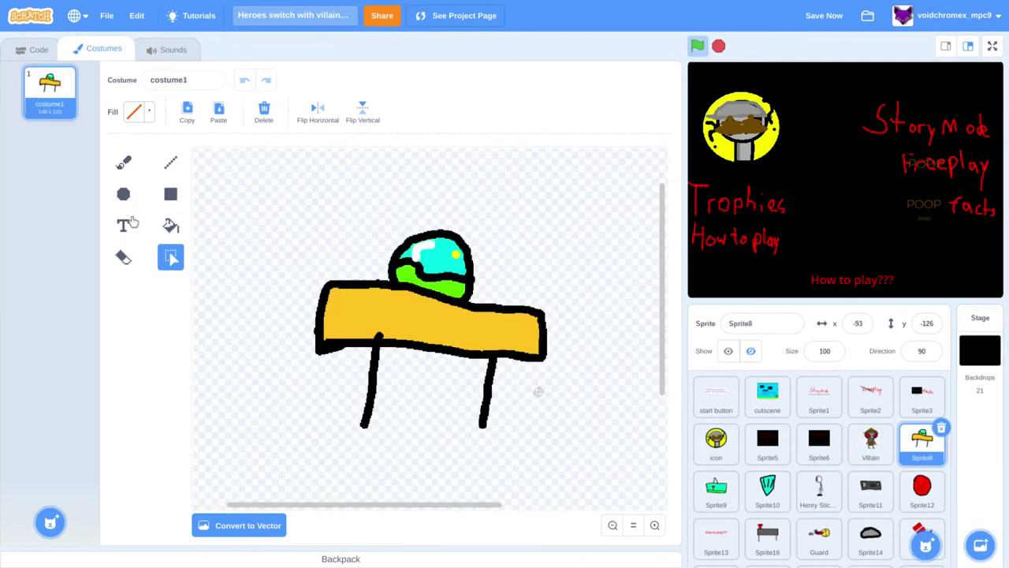
click(171, 228)
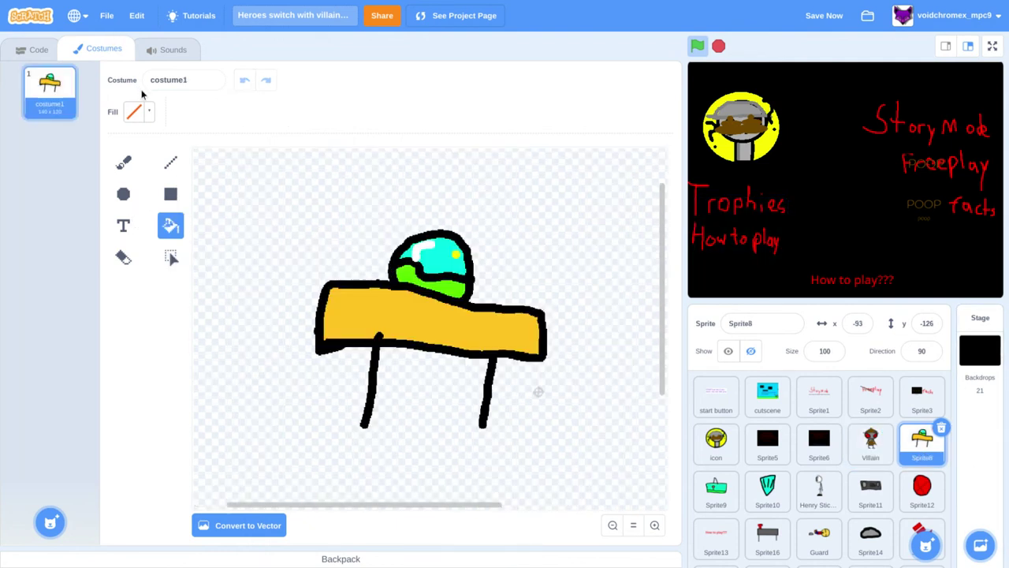
click(139, 112)
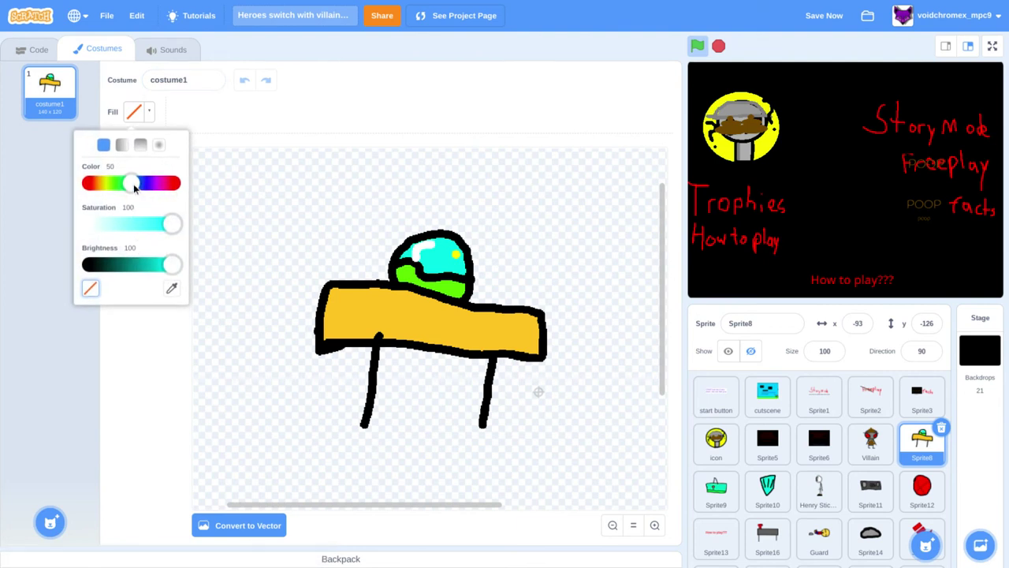
drag(133, 184, 104, 186)
drag(170, 264, 134, 266)
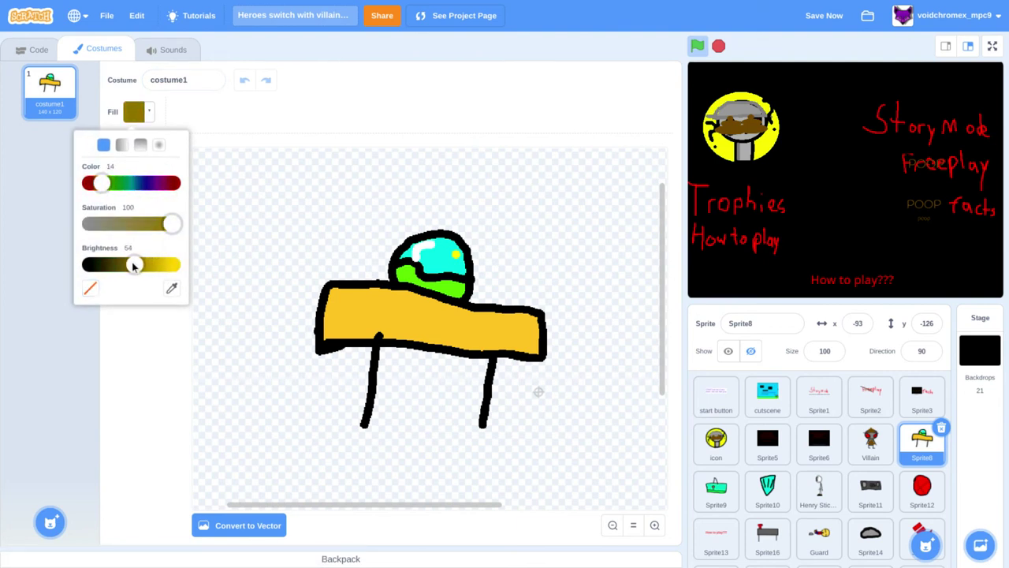
click(445, 320)
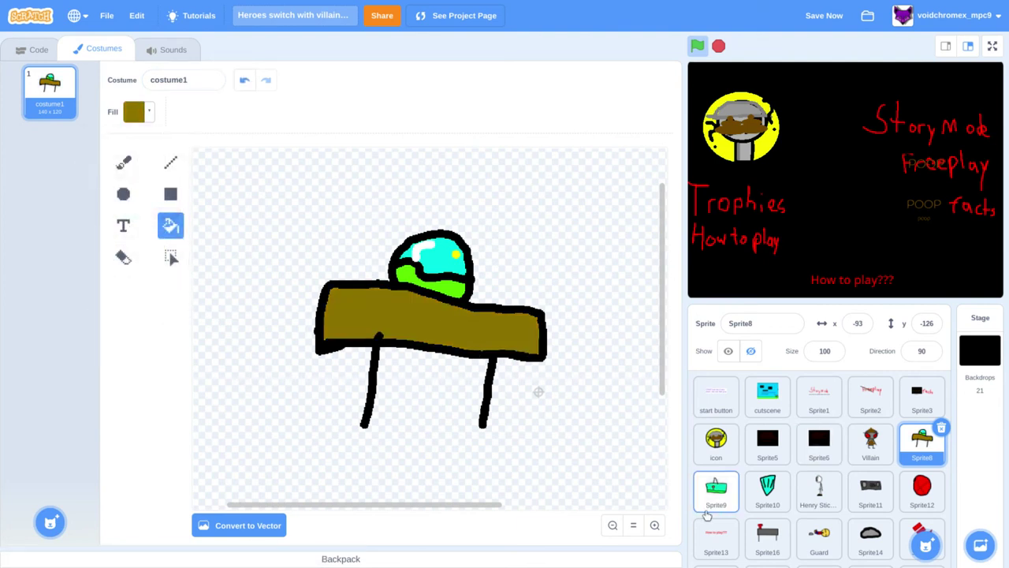
- Fill the transparent area surrounding the turquoise and green shape in Sprite9 with brown
click(706, 507)
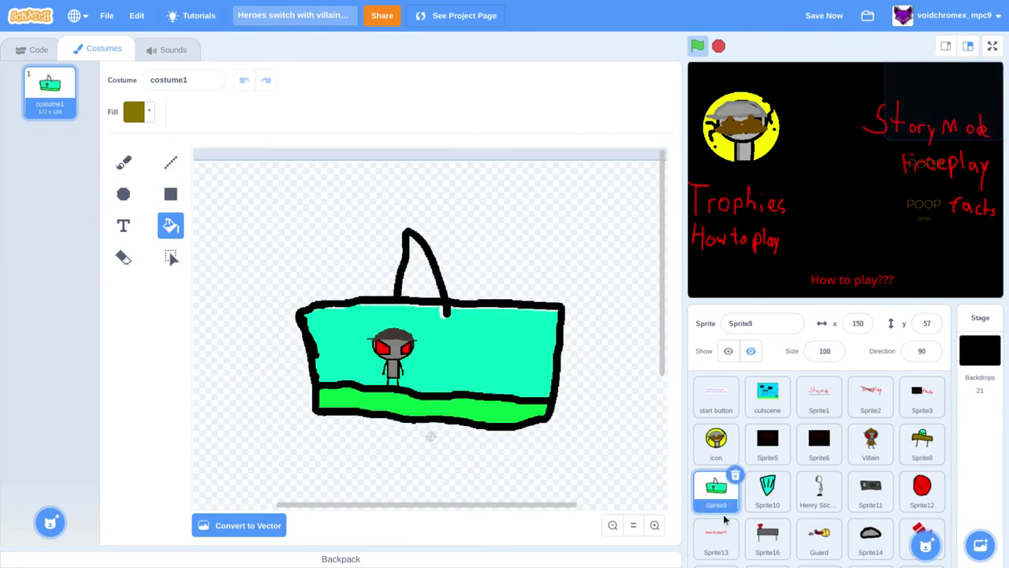
click(508, 433)
click(480, 361)
click(505, 419)
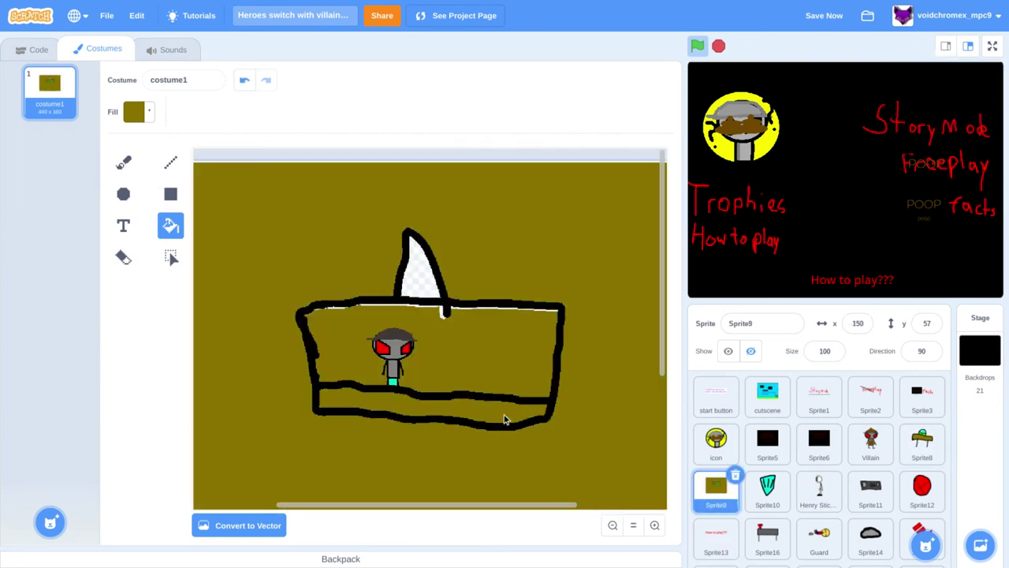
click(241, 79)
click(240, 79)
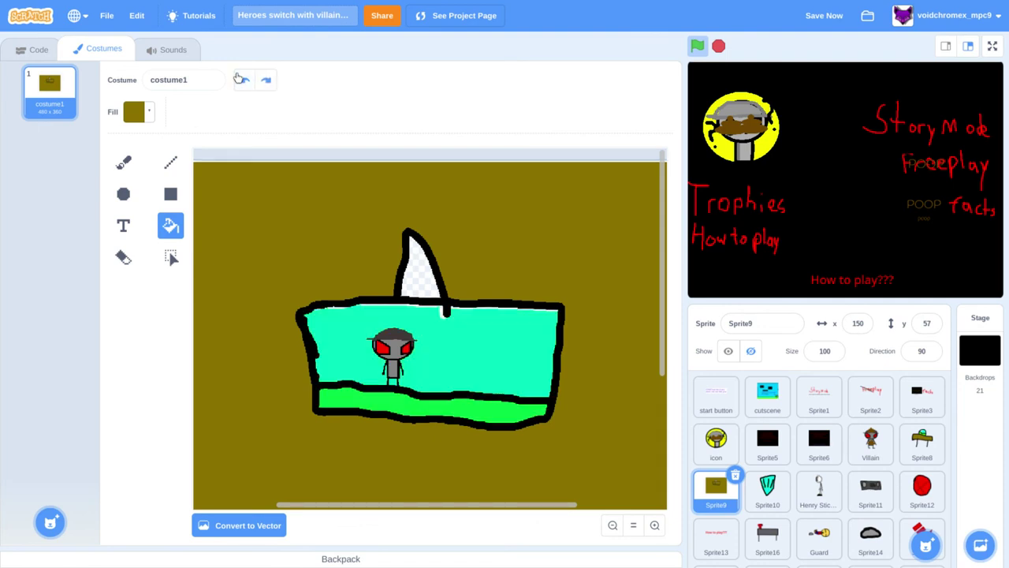
- Fill the small villain's face in Sprite9 and the turquoise shard in Sprite10 with brown
click(387, 355)
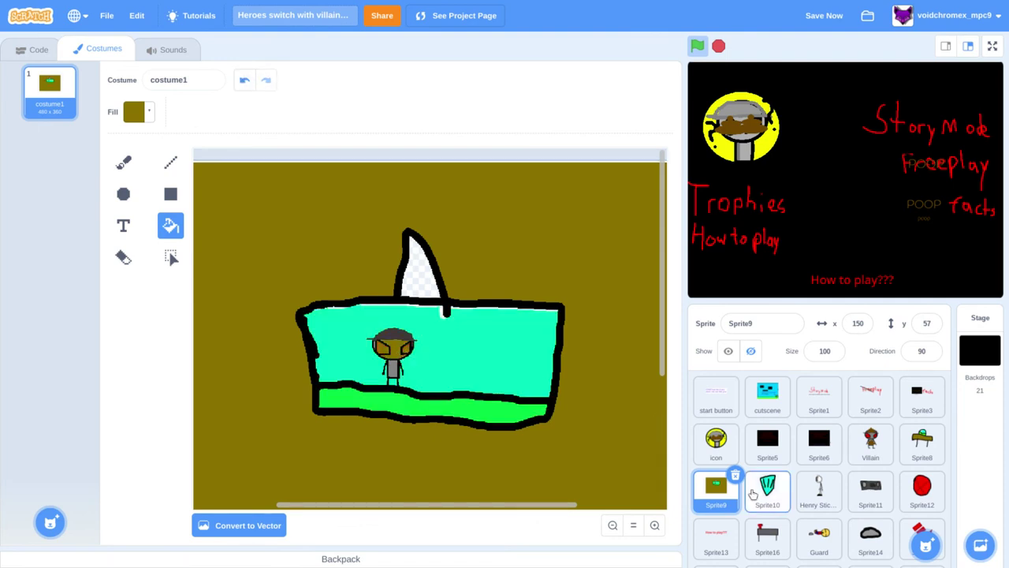
click(754, 494)
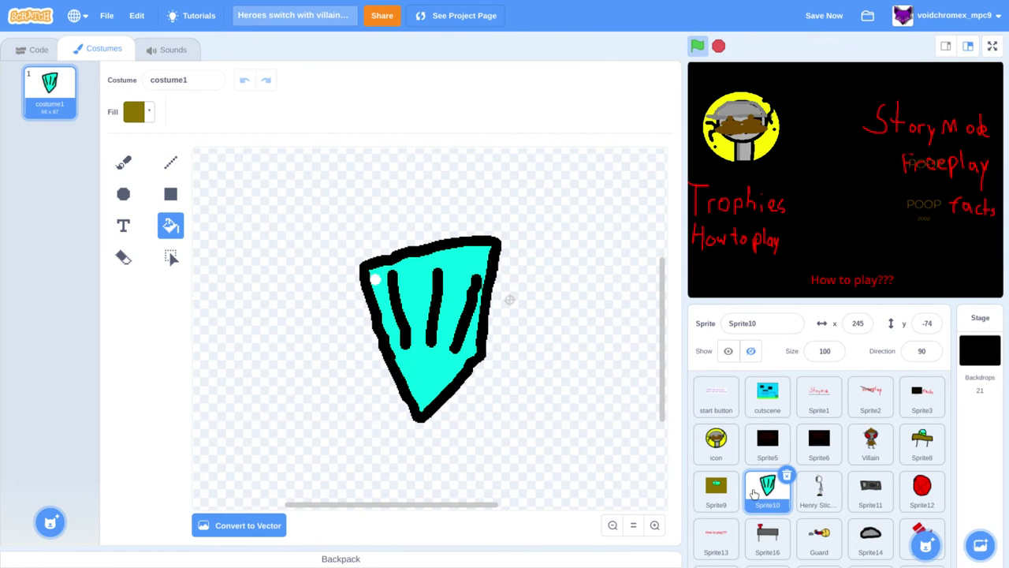
click(421, 343)
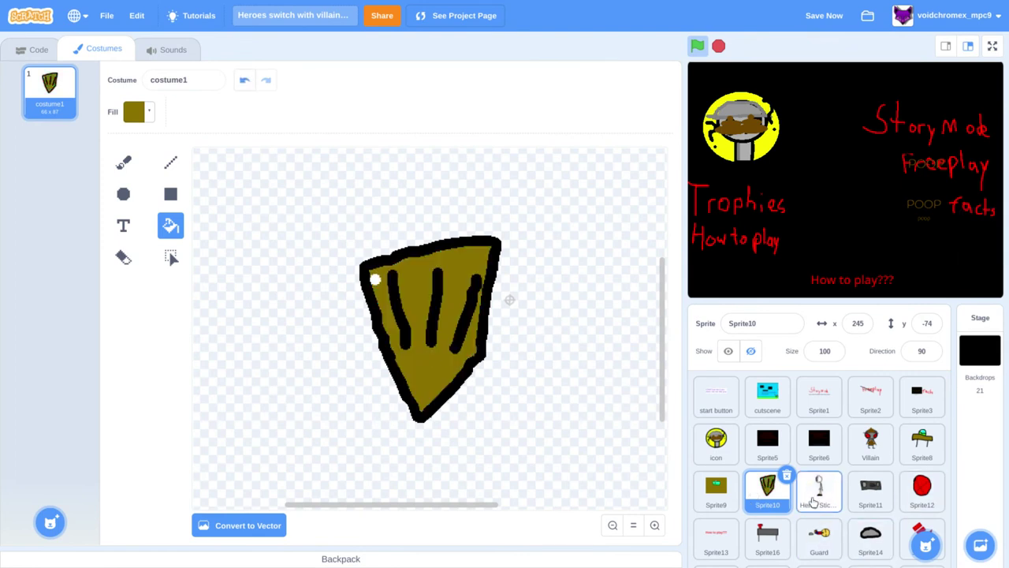
- Paint brown marks on the Henry Stickmin figure's face and hand with a size 10 brush
click(813, 496)
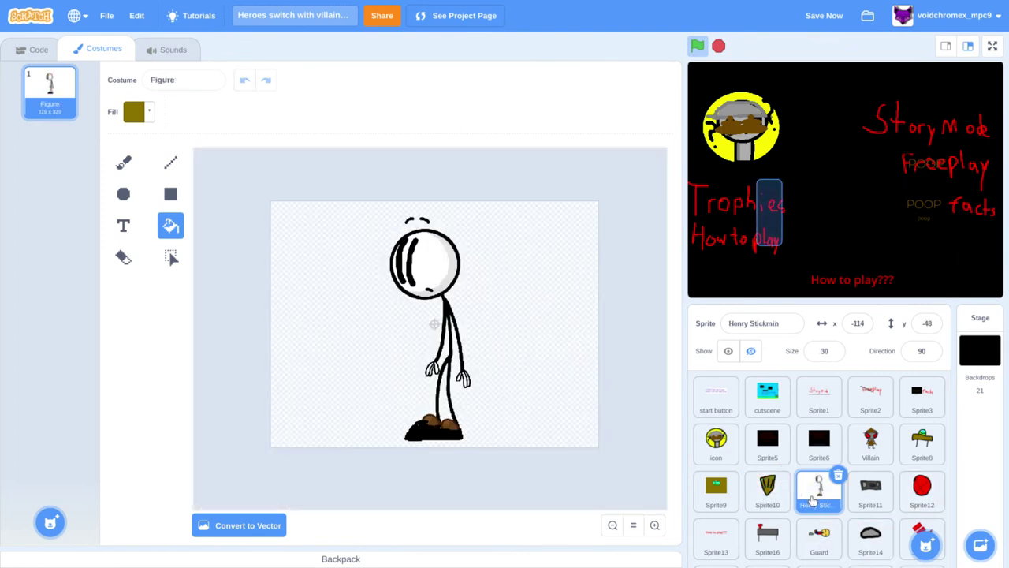
click(392, 287)
click(243, 81)
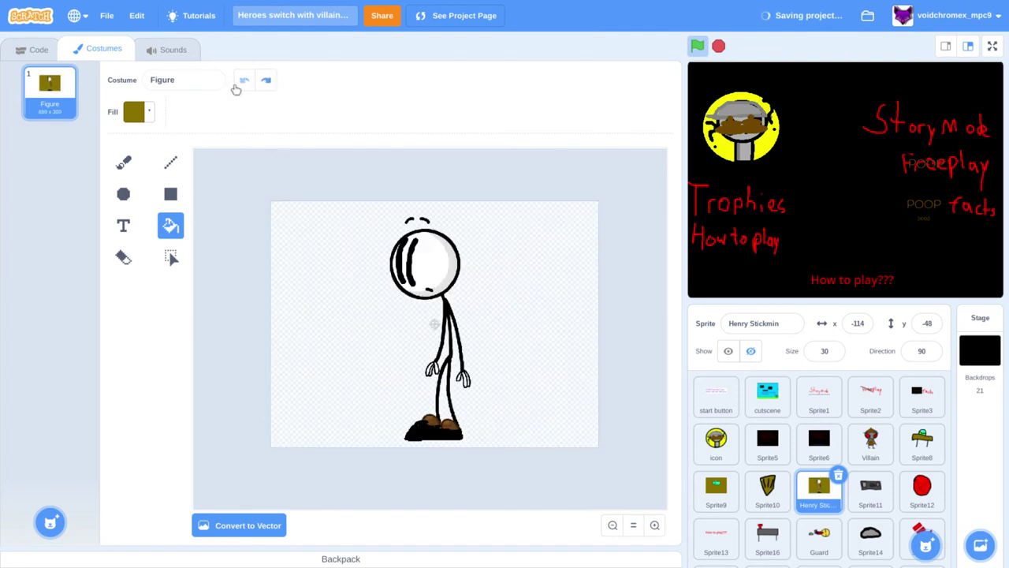
click(125, 172)
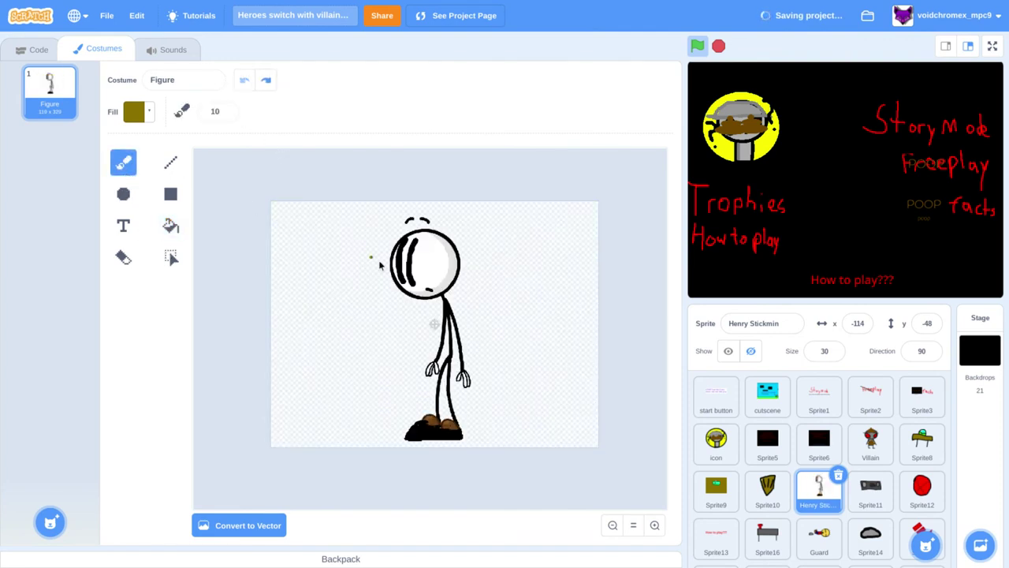
mouse_move(412, 266)
mouse_down()
mouse_move(420, 247)
mouse_move(411, 284)
mouse_move(436, 273)
mouse_up()
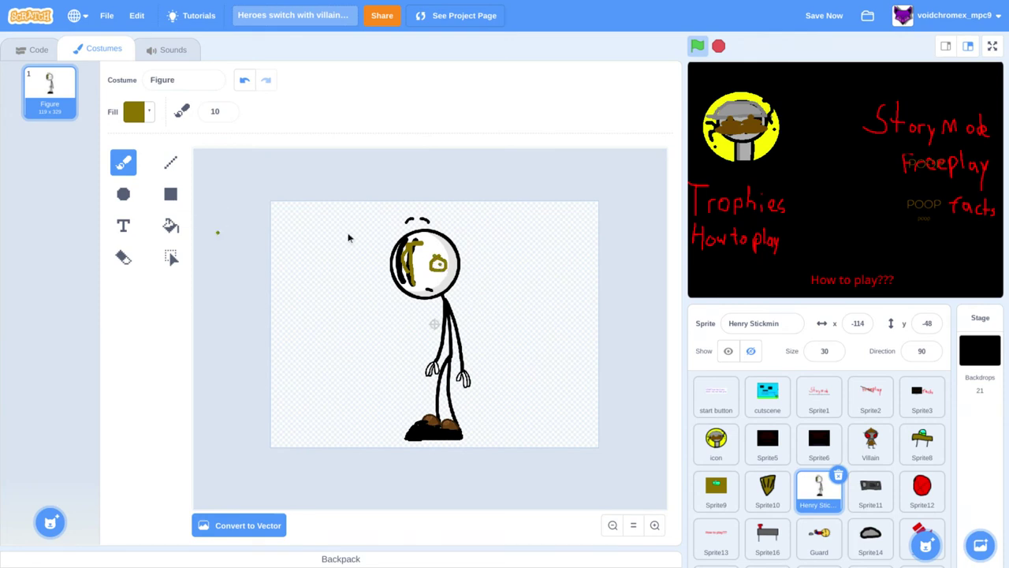
click(471, 383)
drag(461, 384, 473, 385)
- Paint a brown V-shaped stroke on the dark gray box in Sprite11 and a brown smiley face on the red circle in Sprite12
click(879, 503)
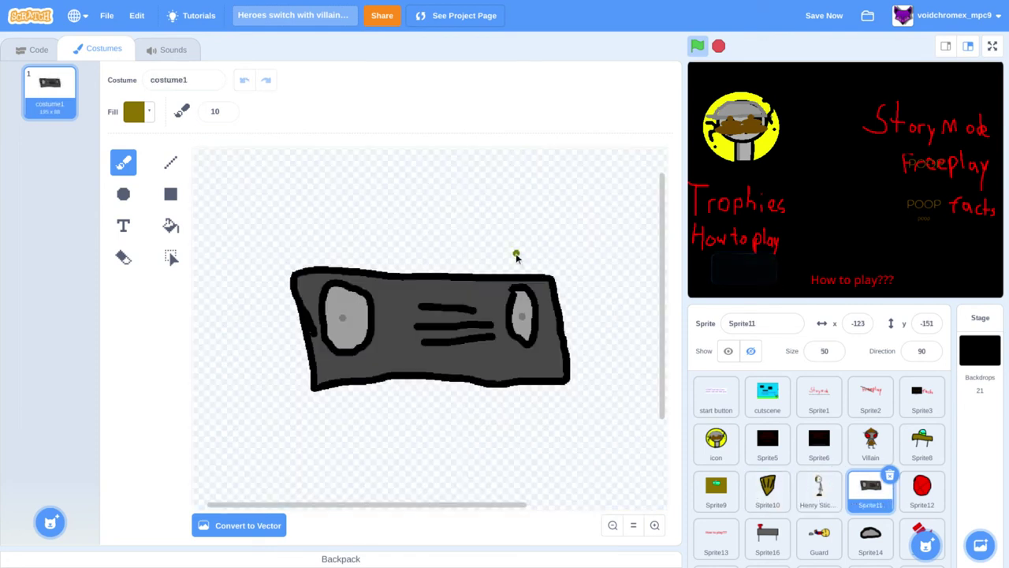
mouse_move(431, 338)
mouse_down()
mouse_move(444, 355)
mouse_move(463, 331)
mouse_up()
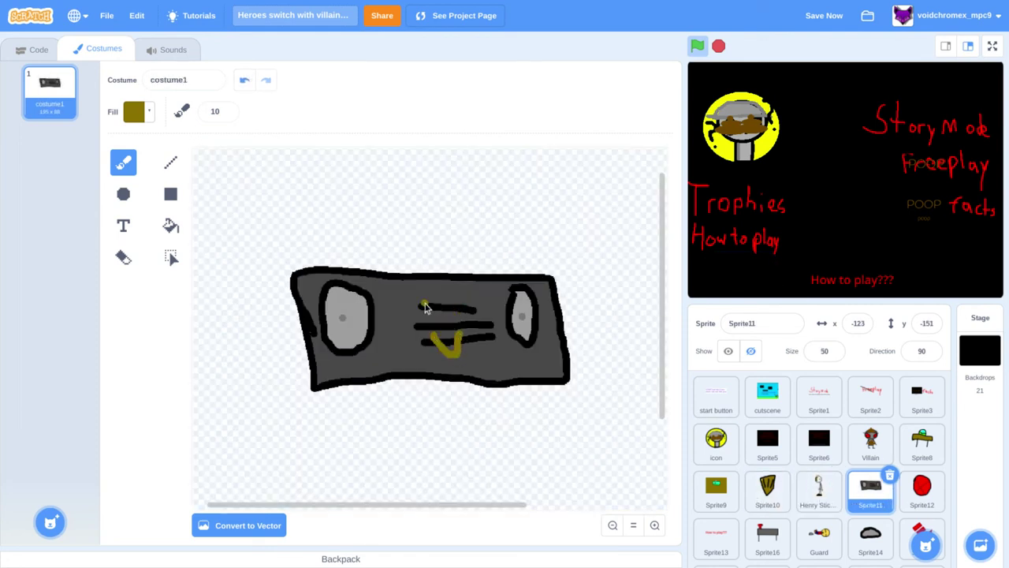
mouse_move(937, 542)
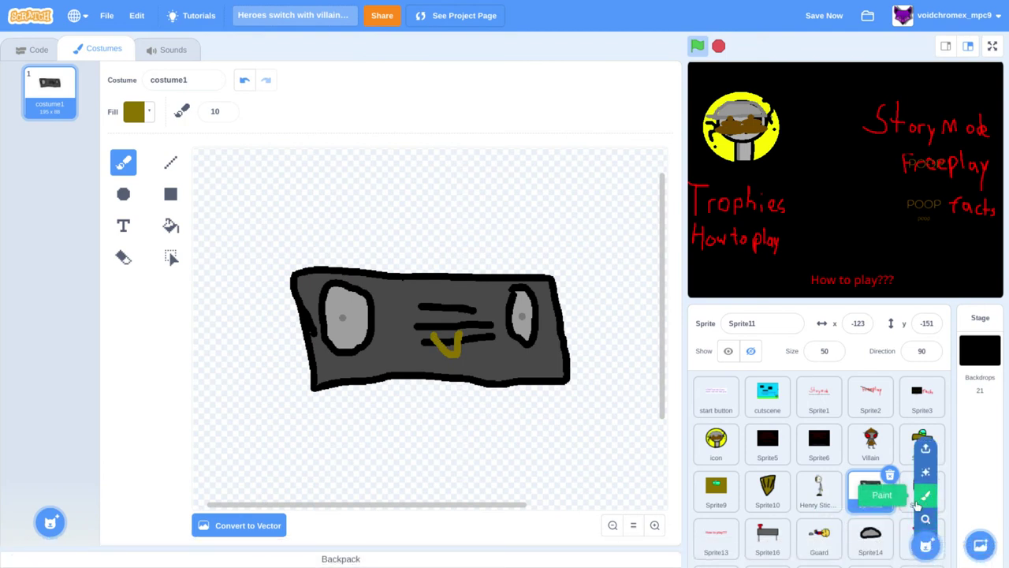
click(909, 500)
drag(385, 363, 429, 371)
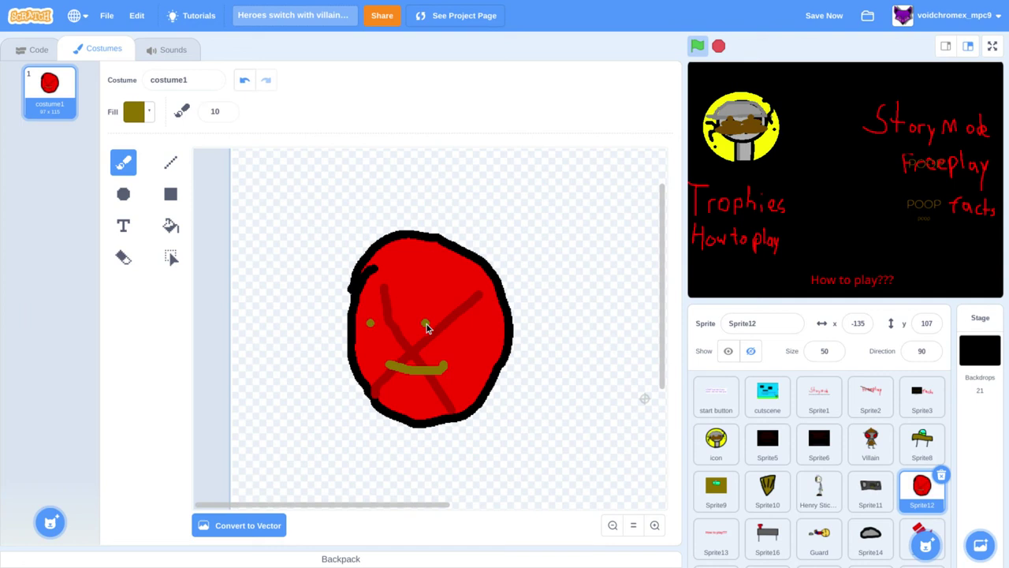
- Paint a diagonal brown line across the "How to play???" text in Sprite13's costume5
click(712, 546)
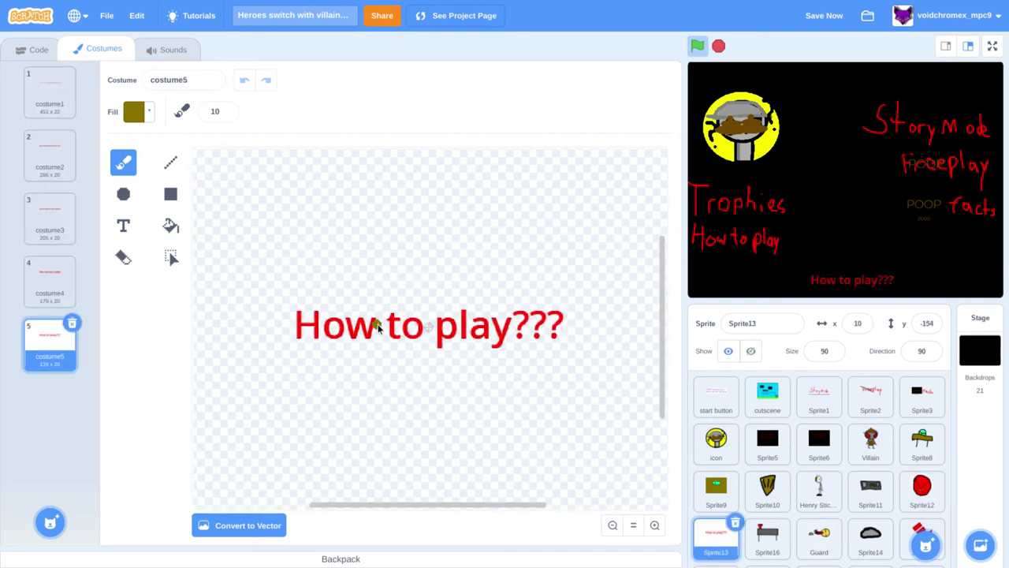
drag(303, 271, 545, 391)
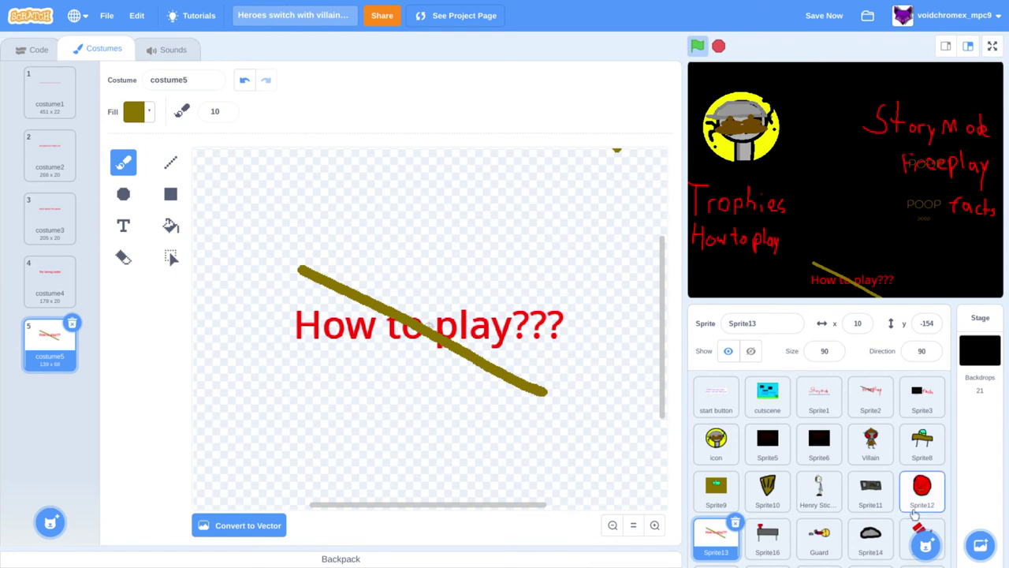
- Open the costumes of the Guard sprite
scroll(914, 513, down, 3)
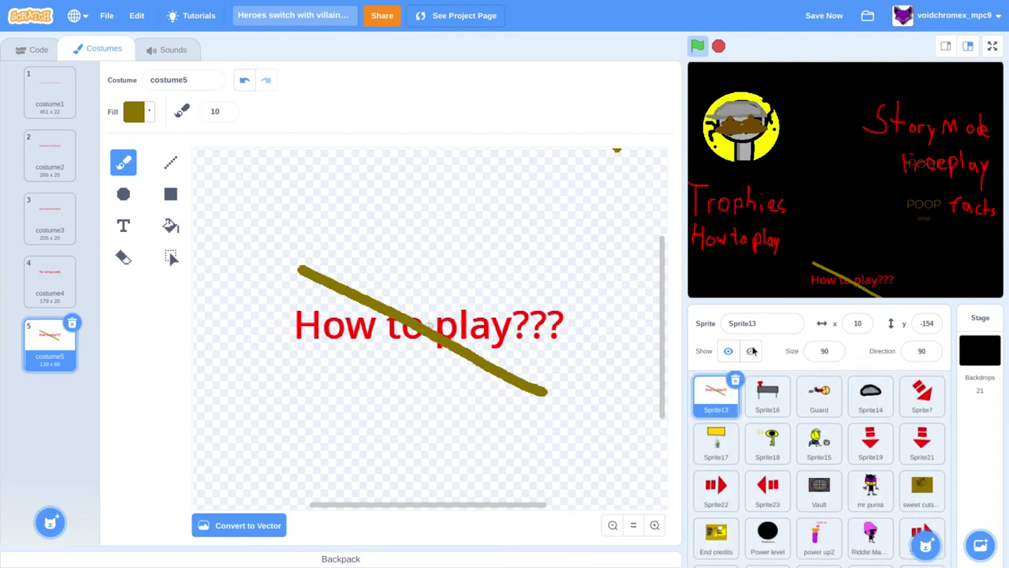
click(761, 392)
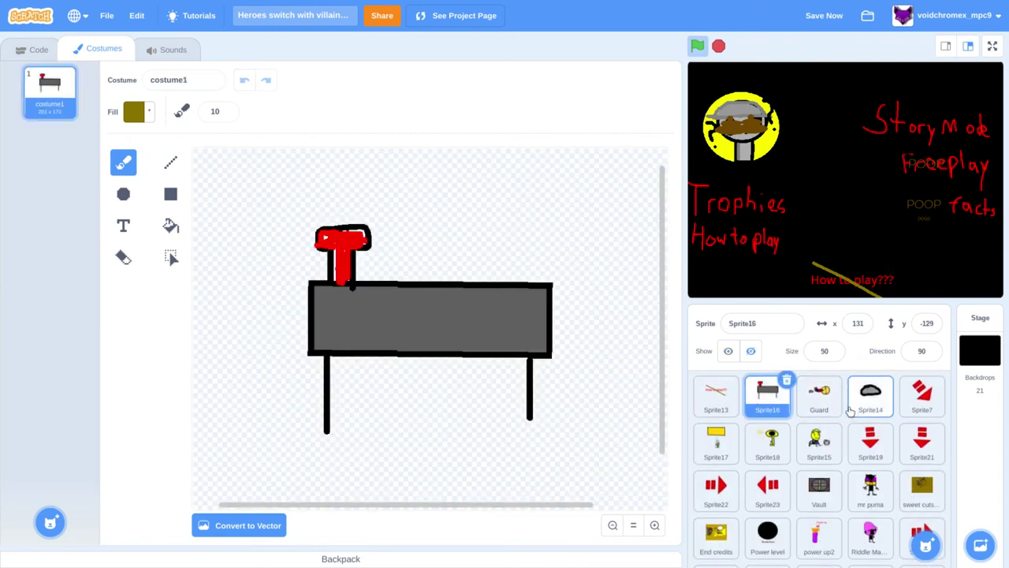
click(828, 398)
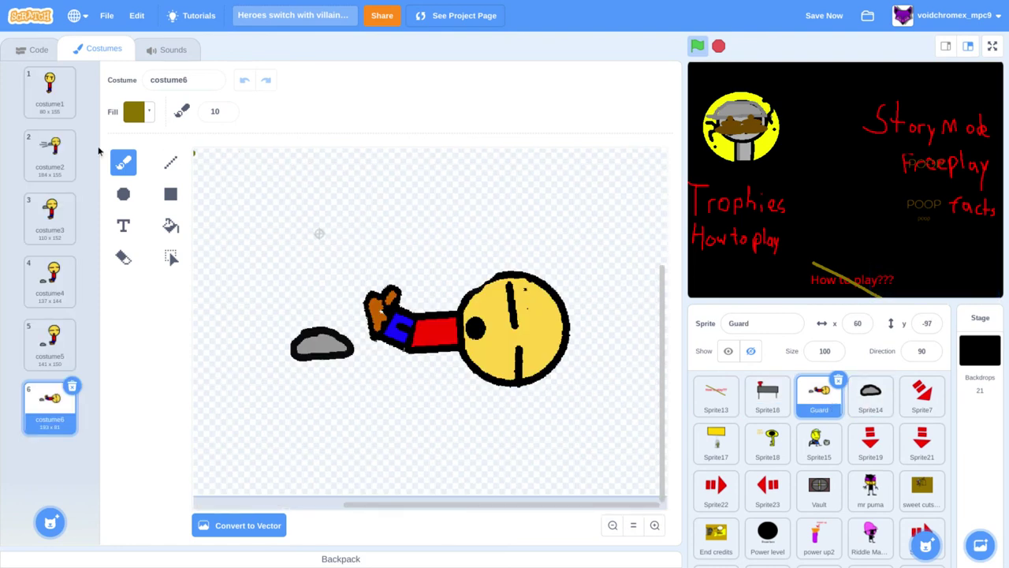